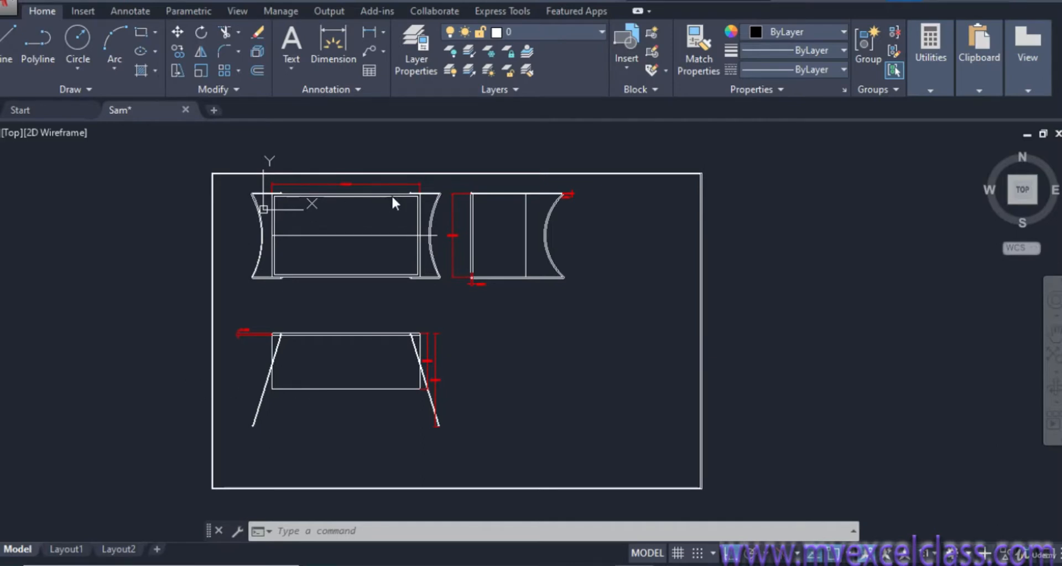
# - Examine the drawing's views and dimensions, the list of layers, and the layer of a line in the upper view
pyautogui.scroll(5, 361, 196)
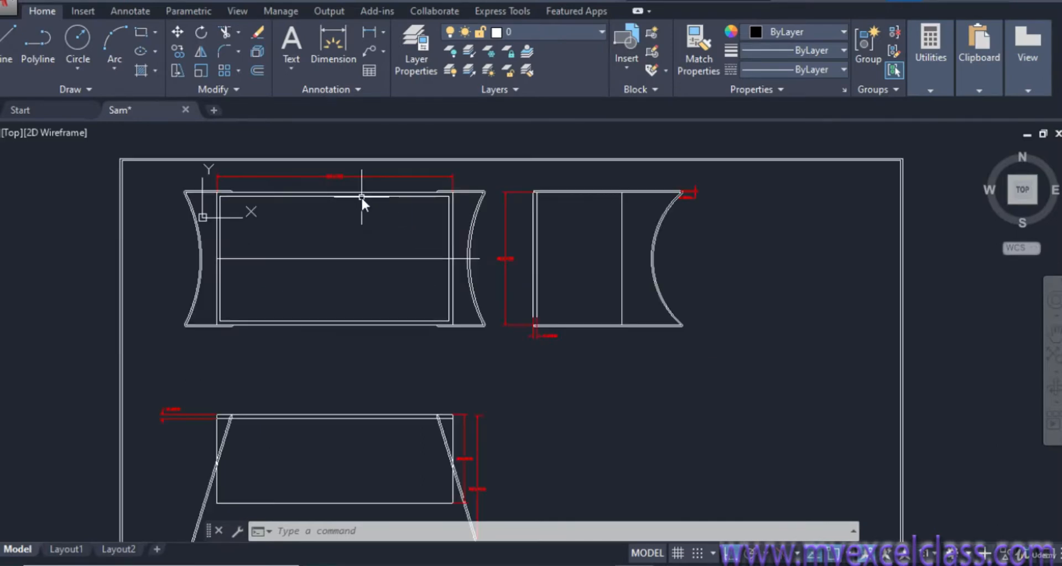
pyautogui.scroll(-2, 361, 196)
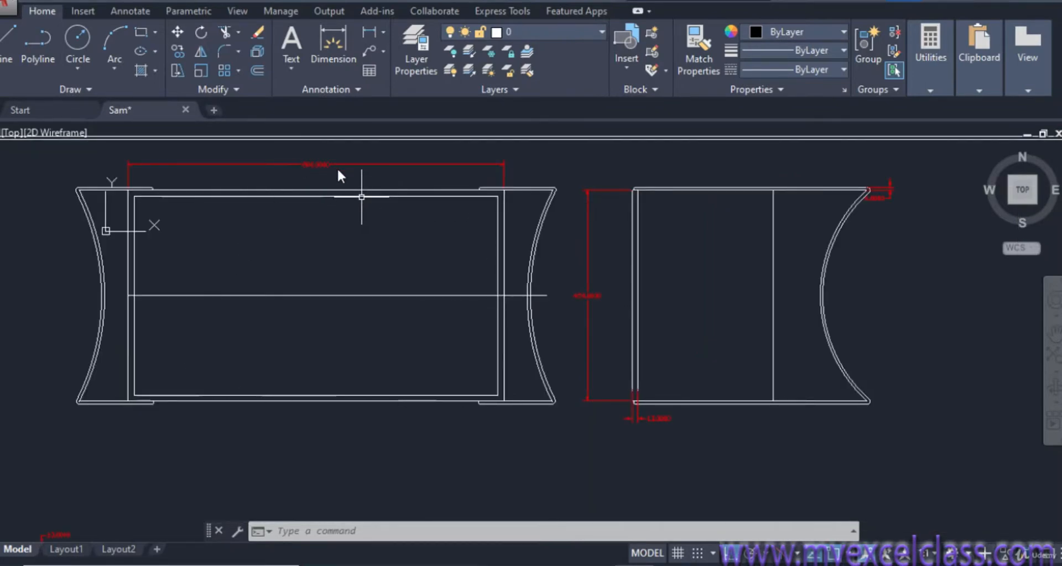
pyautogui.scroll(-2, 422, 224)
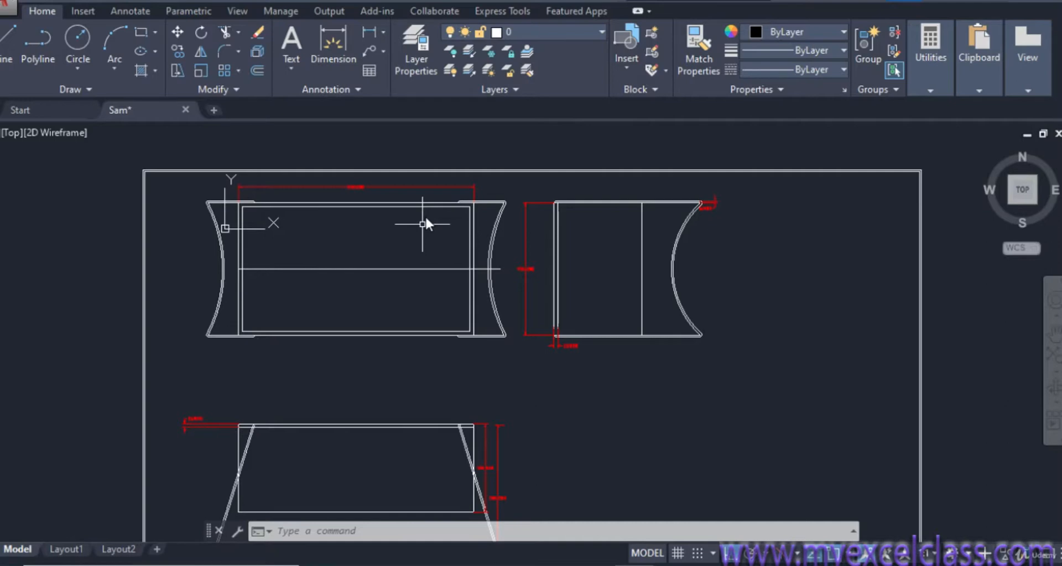
pyautogui.click(597, 33)
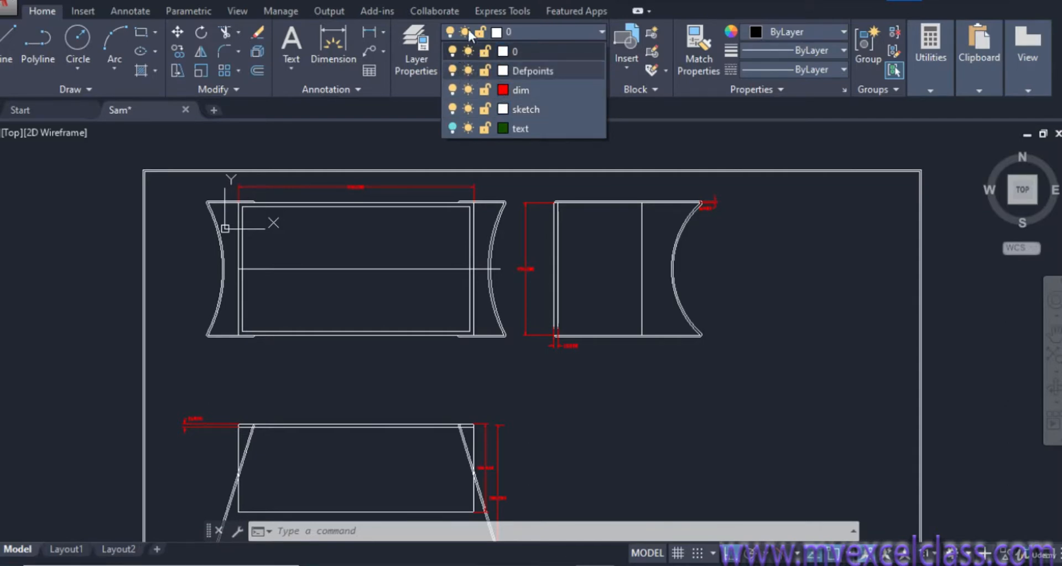
pyautogui.click(532, 26)
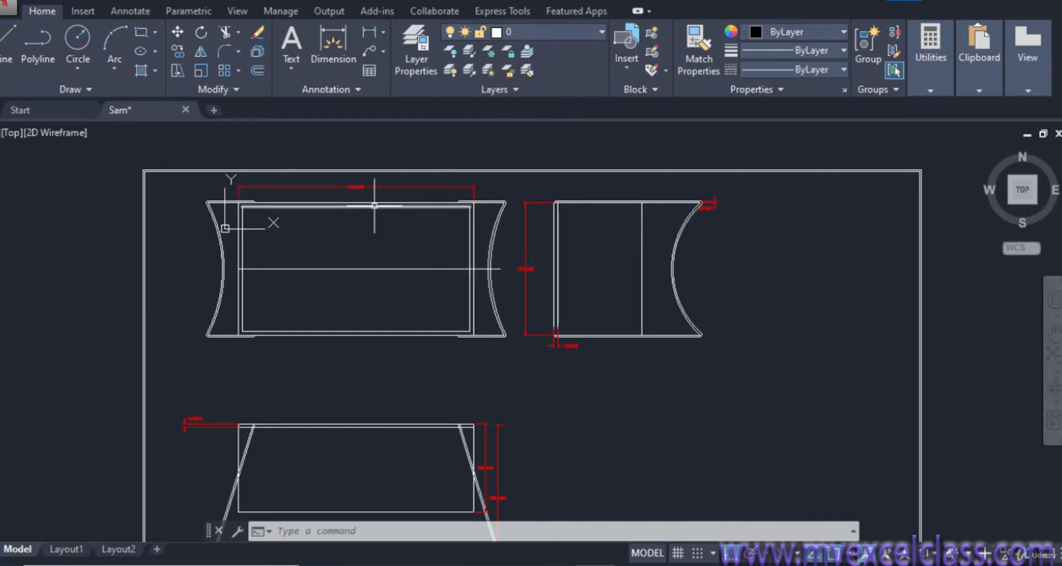
pyautogui.moveTo(374, 206)
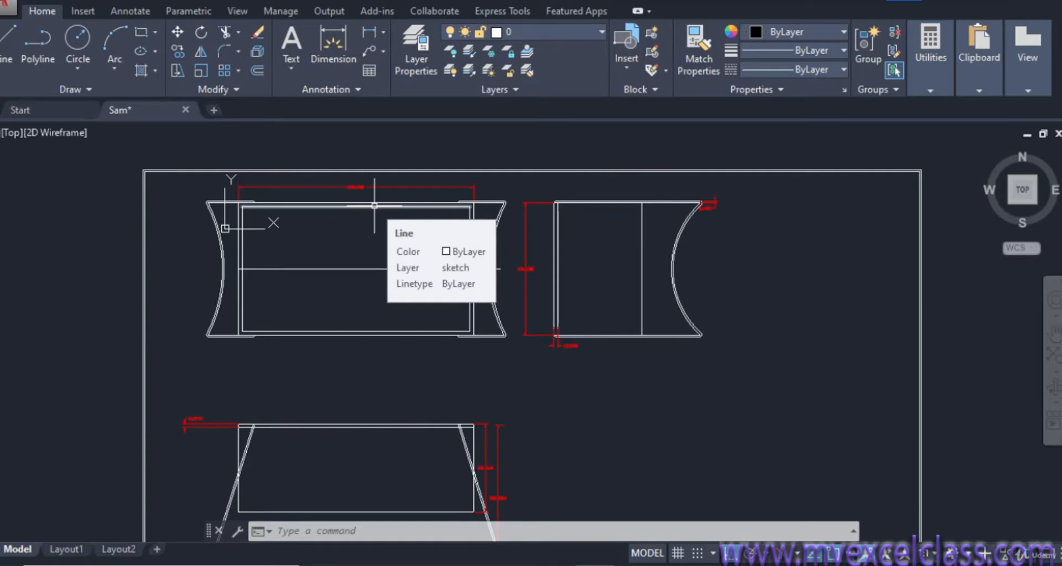
pyautogui.scroll(5, 375, 206)
pyautogui.scroll(-2, 368, 204)
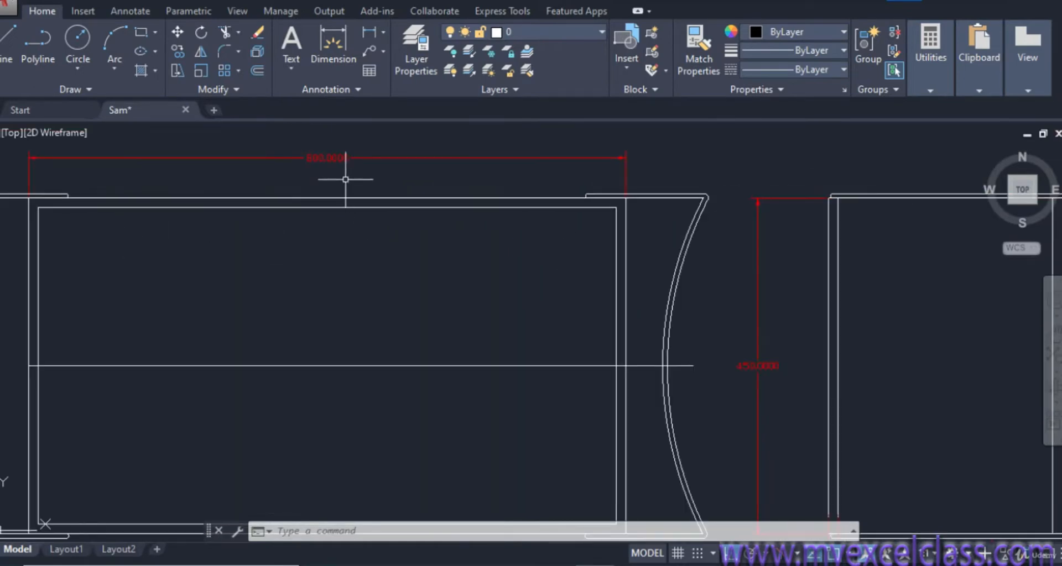
pyautogui.scroll(-2, 345, 179)
pyautogui.moveTo(335, 166)
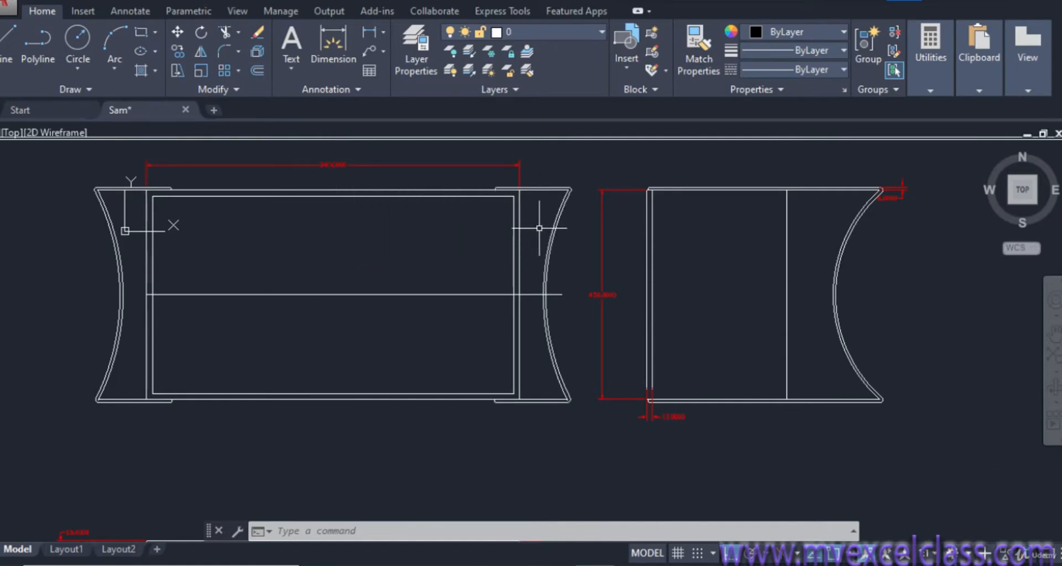
# - Erase the horizontal dimension above the upper-left view and undo the erasure
pyautogui.click(351, 164)
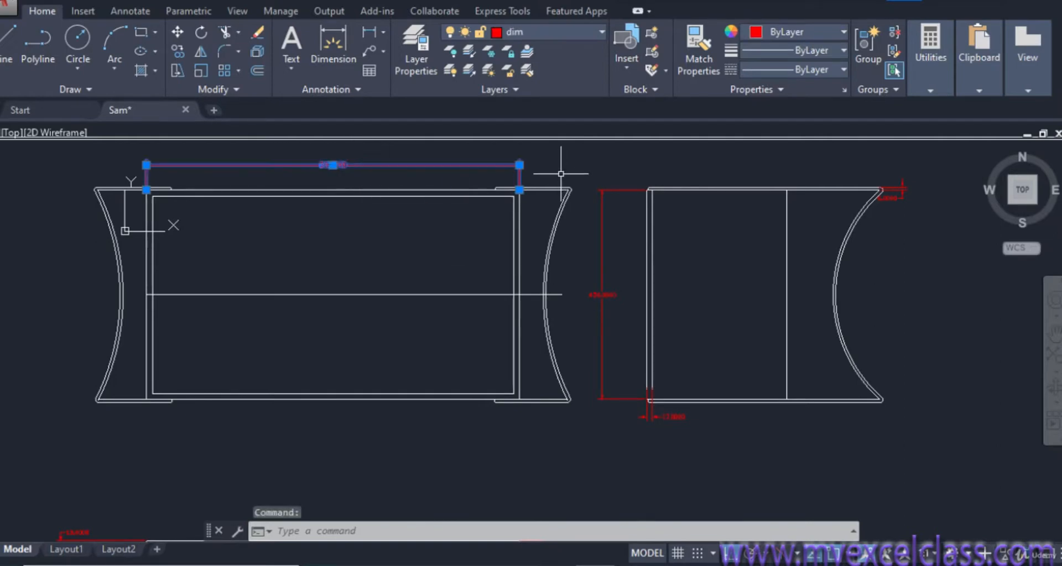
pyautogui.press('Delete')
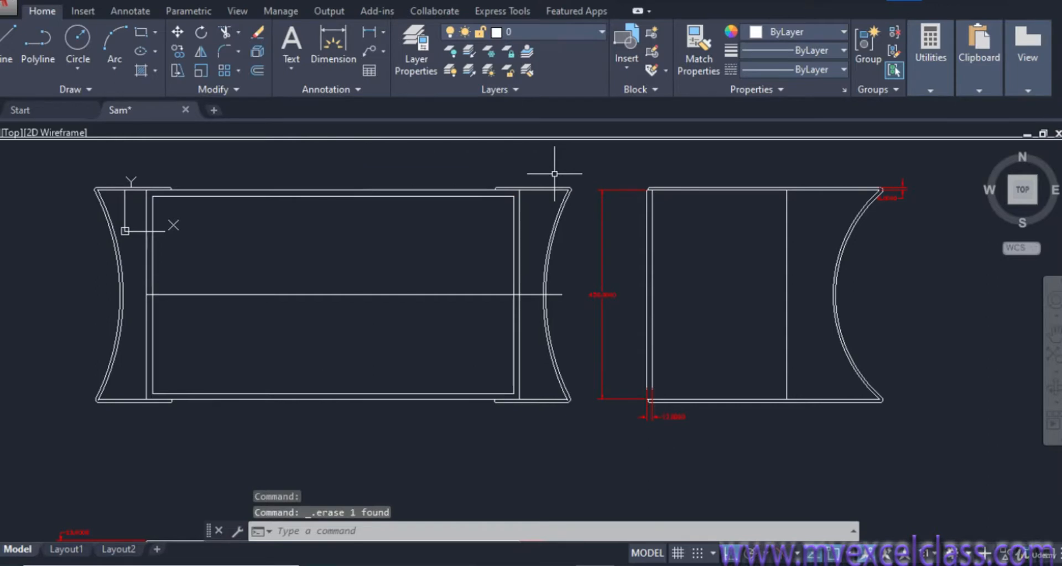
pyautogui.hotkey('ctrl', 'z')
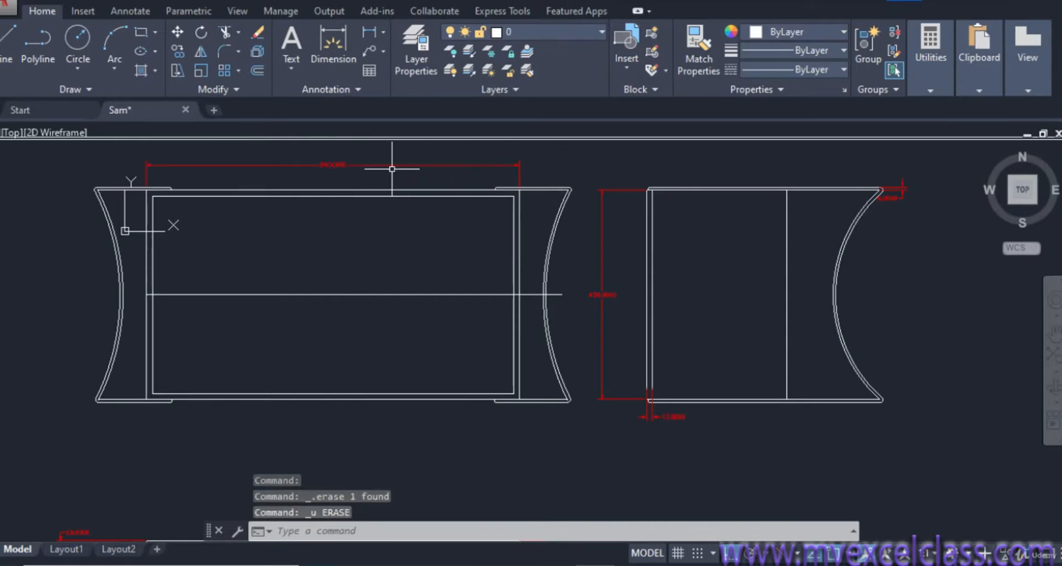
# - Check which layer the horizontal dimension belongs to, and turn the dim layer off and back on
pyautogui.click(333, 164)
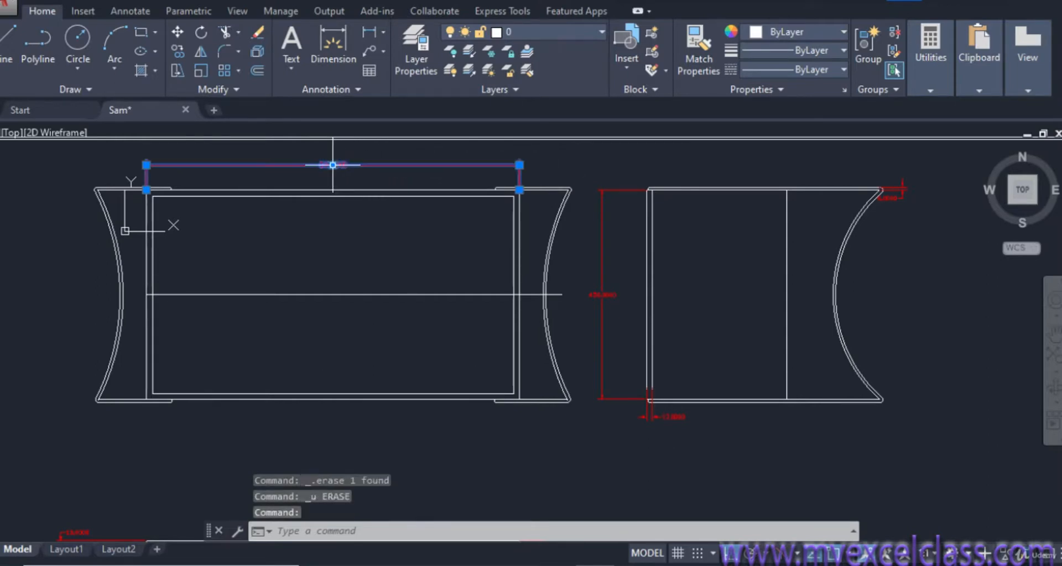
pyautogui.moveTo(387, 164)
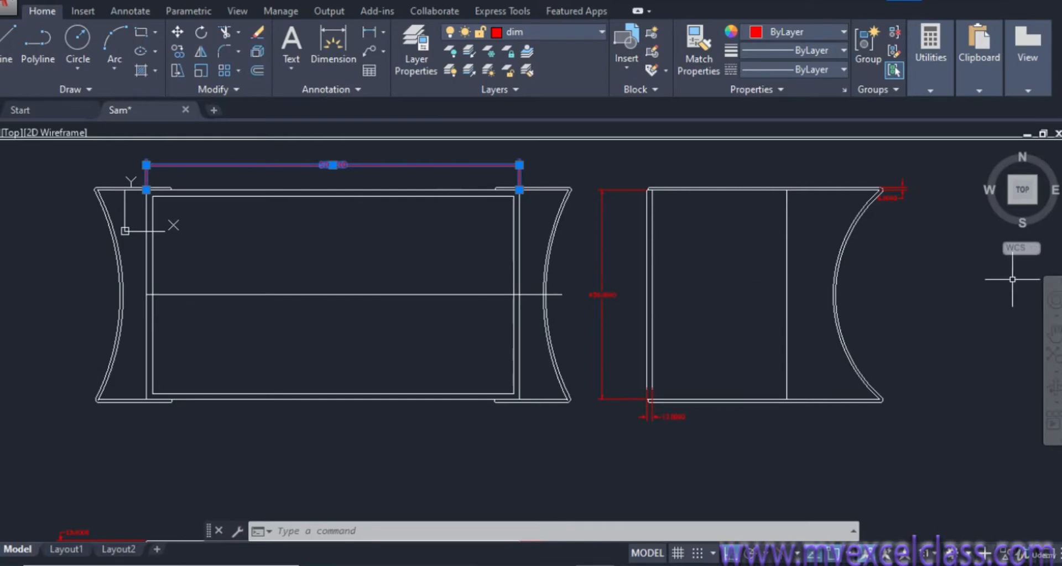
pyautogui.click(564, 35)
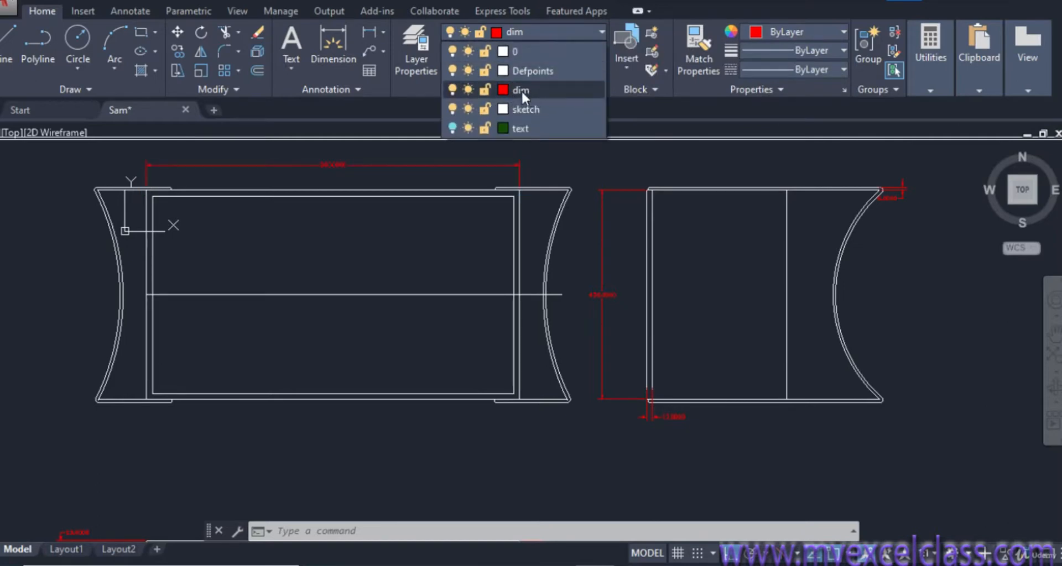
pyautogui.click(452, 90)
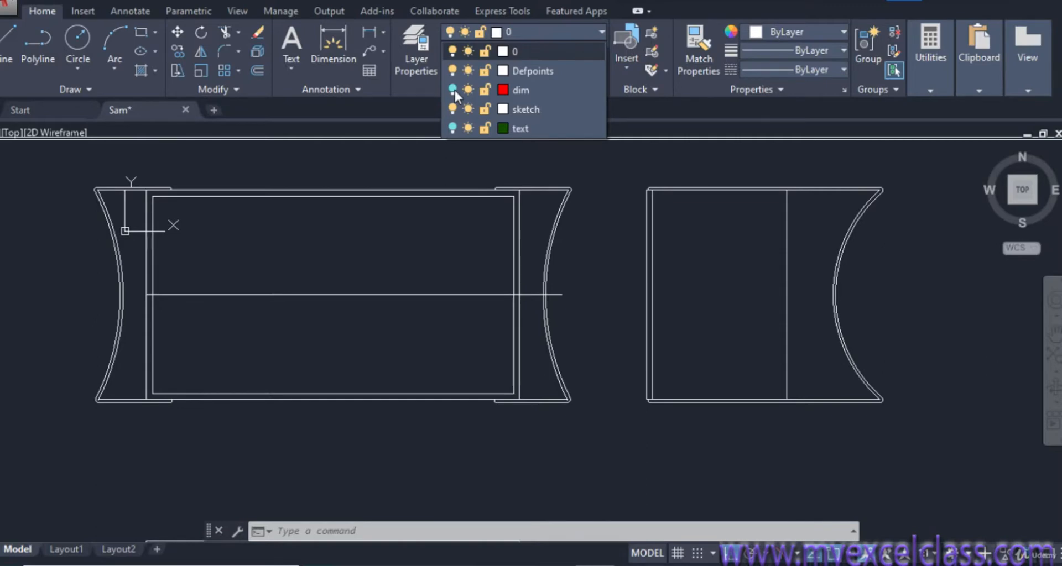
pyautogui.click(453, 90)
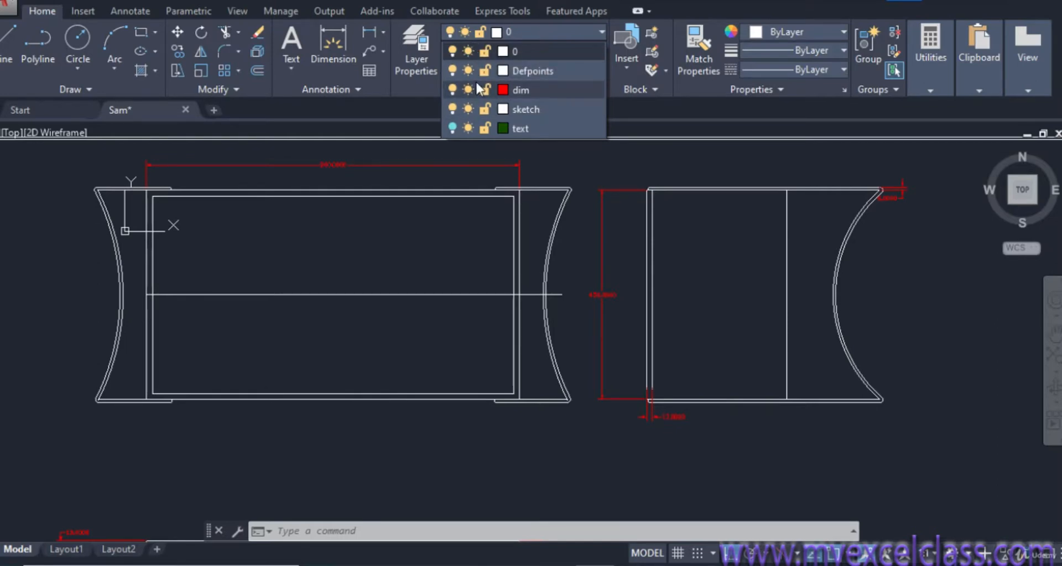
# - Toggle the dim, sketch and Defpoints layers off and back on, and try turning off the current layer 0
pyautogui.scroll(-2, 420, 149)
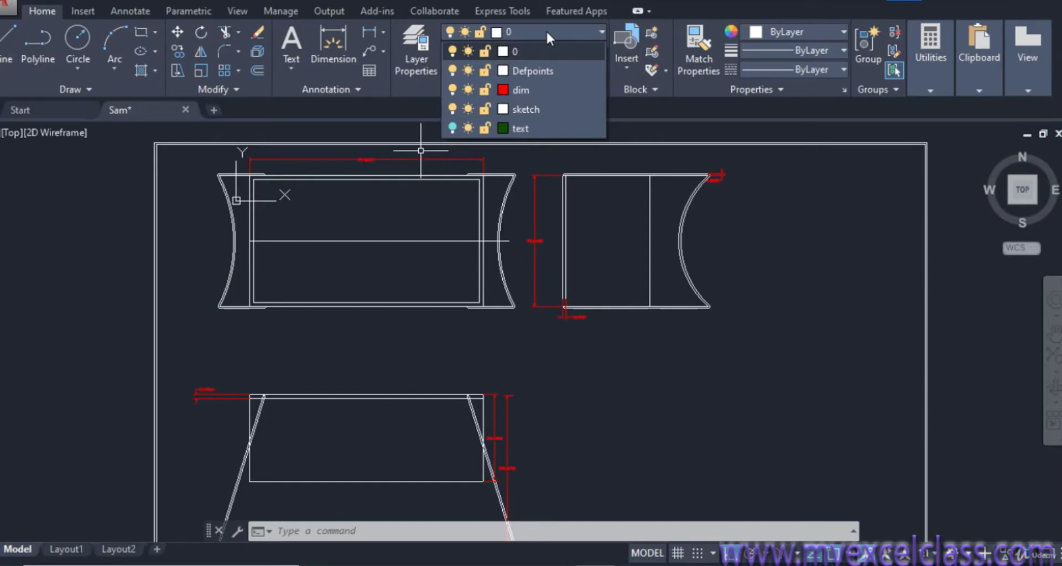
pyautogui.click(453, 90)
pyautogui.click(454, 90)
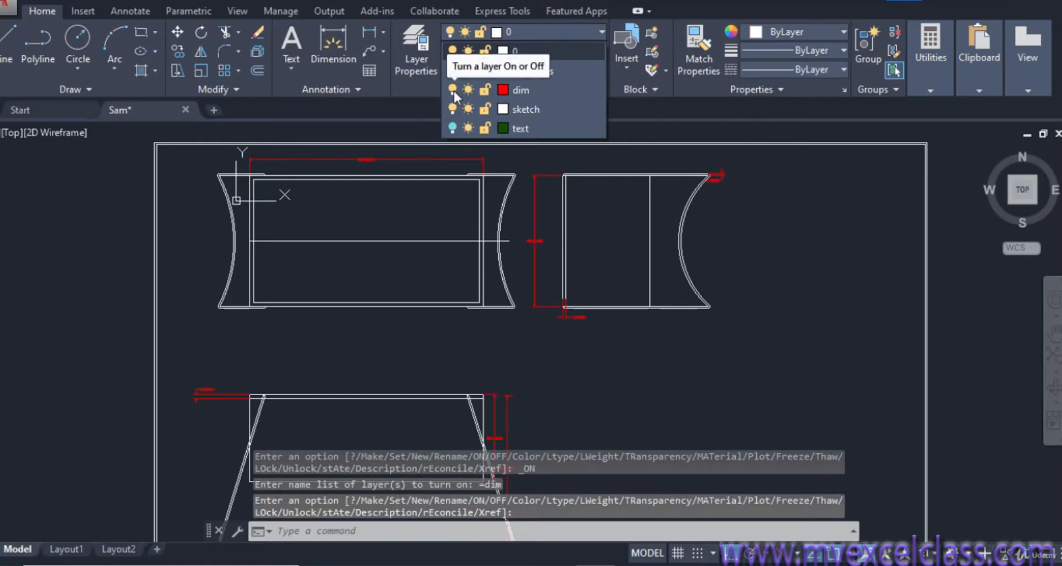
pyautogui.click(450, 108)
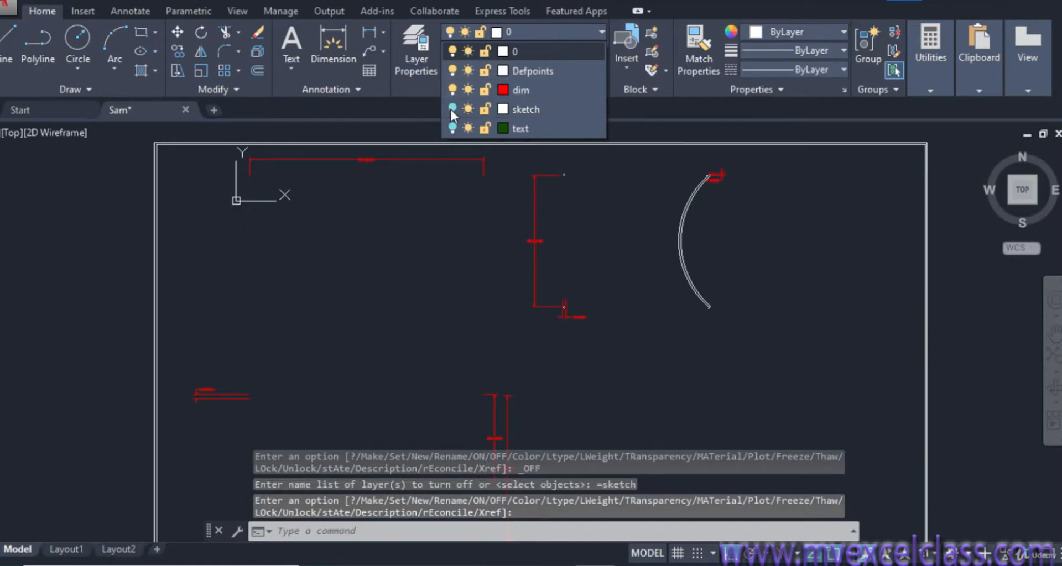
pyautogui.click(450, 109)
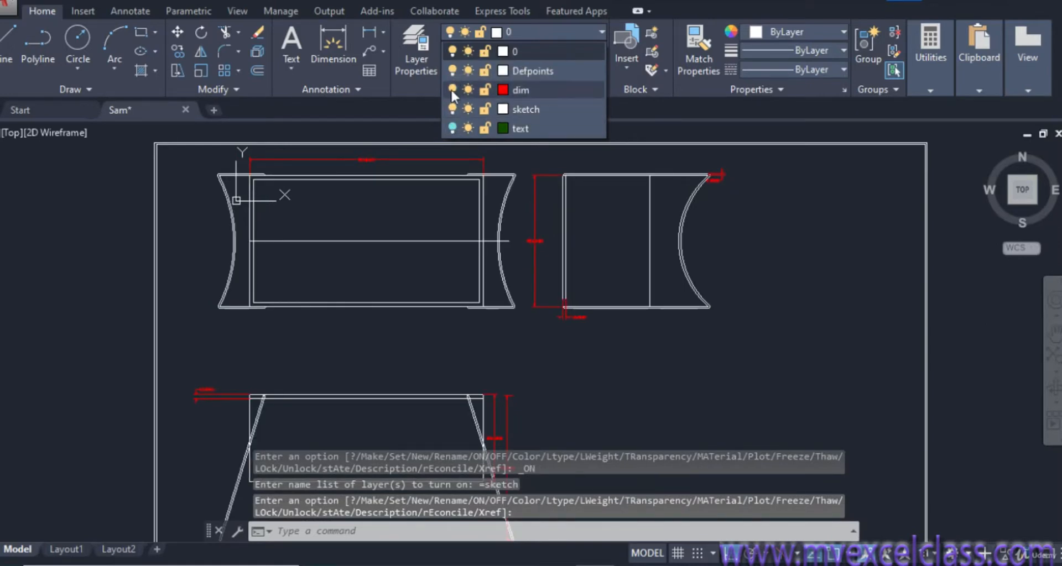
pyautogui.click(451, 71)
pyautogui.click(451, 71)
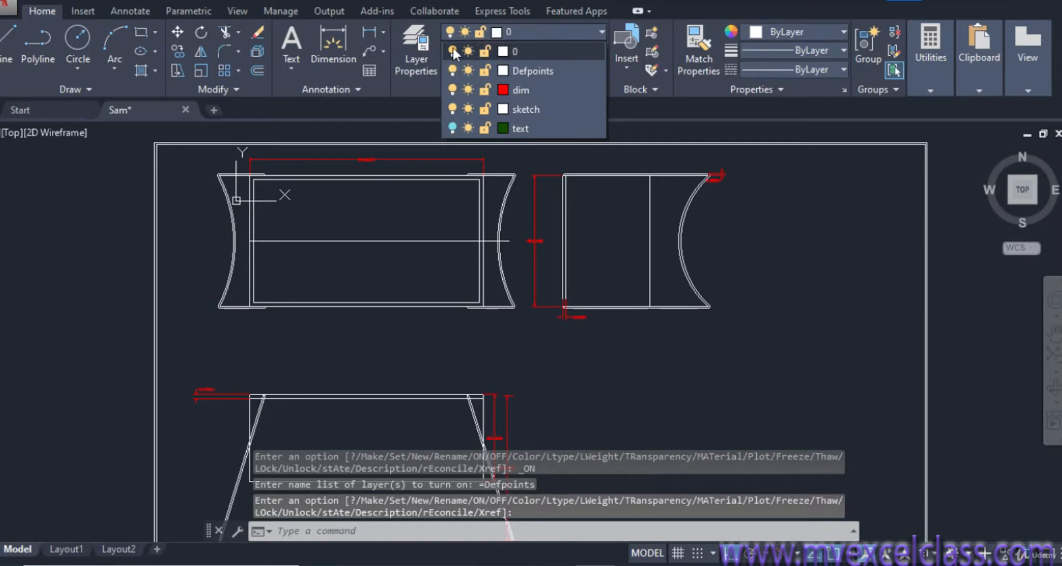
pyautogui.click(452, 52)
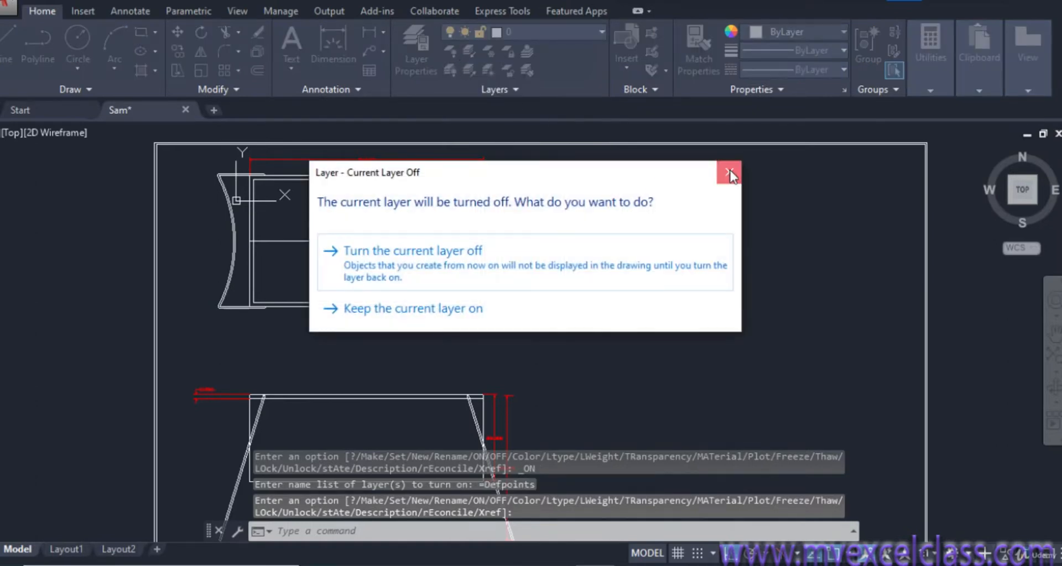
pyautogui.click(729, 172)
# - Open the Layer Properties Manager and review the Defpoints, dim, sketch and text layers
pyautogui.scroll(-4, 614, 211)
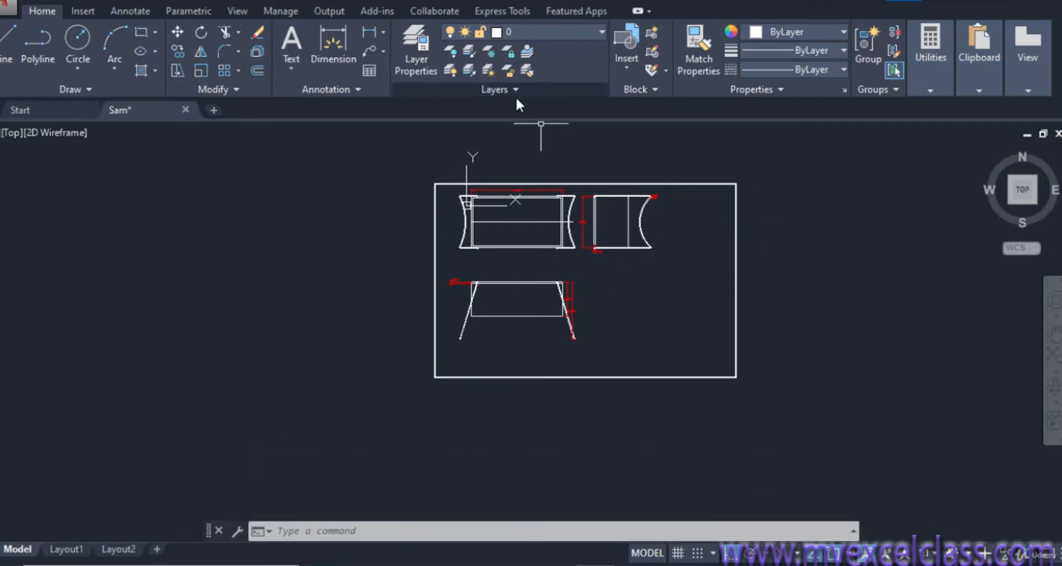
pyautogui.moveTo(674, 161)
pyautogui.mouseDown(button='middle')
pyautogui.moveTo(566, 194)
pyautogui.moveTo(559, 209)
pyautogui.mouseUp(button='middle')
pyautogui.scroll(4, 533, 174)
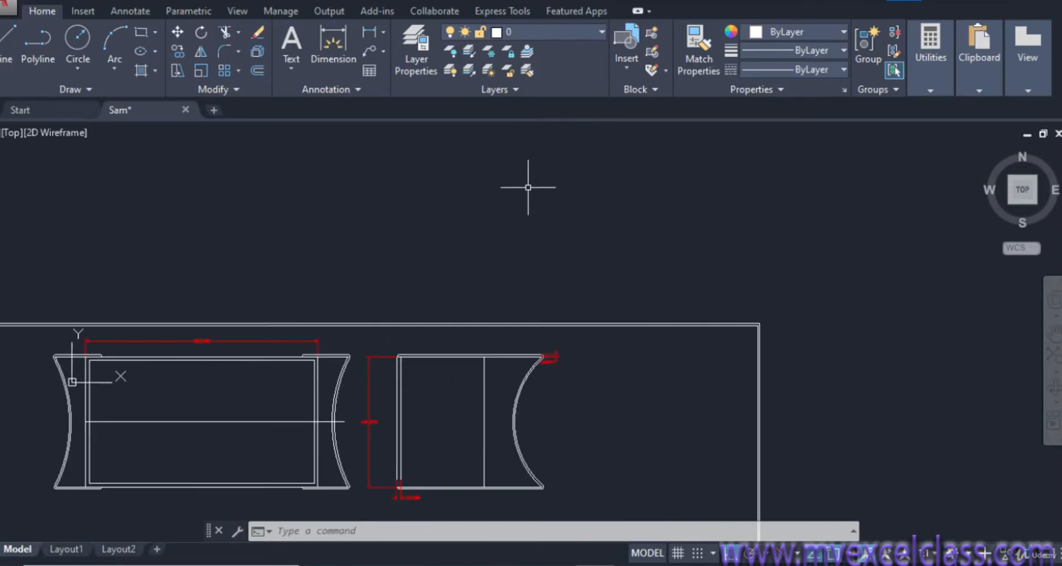
pyautogui.scroll(-2, 529, 183)
pyautogui.moveTo(543, 389)
pyautogui.mouseDown(button='middle')
pyautogui.moveTo(557, 267)
pyautogui.moveTo(581, 327)
pyautogui.mouseUp(button='middle')
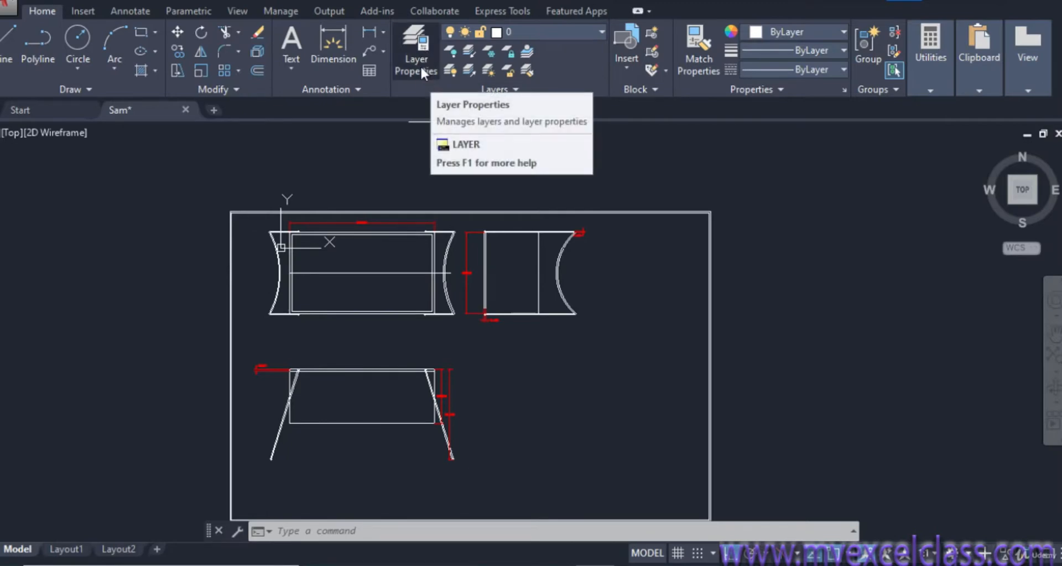
pyautogui.click(416, 48)
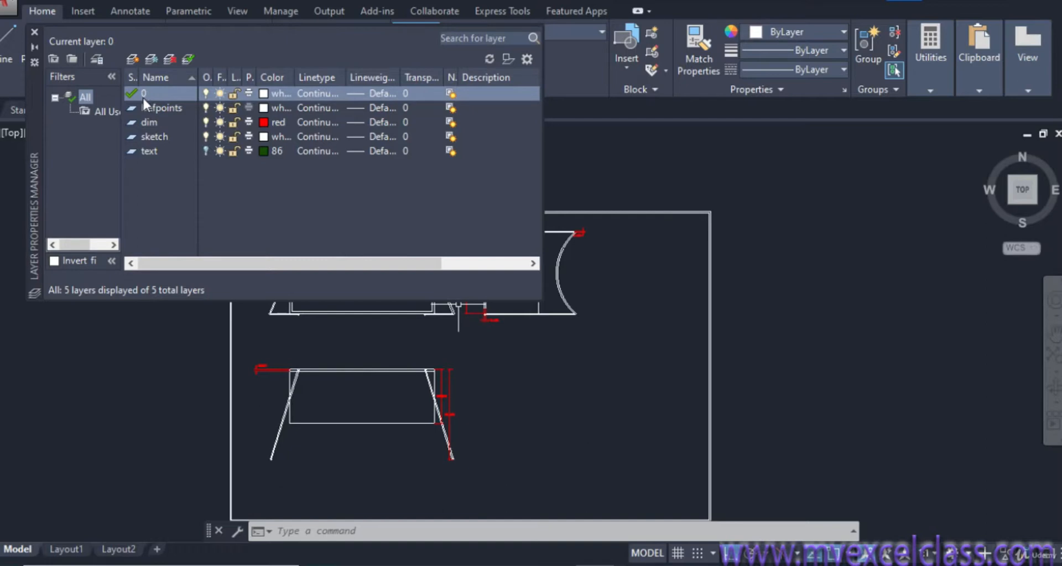
pyautogui.click(161, 105)
pyautogui.click(159, 122)
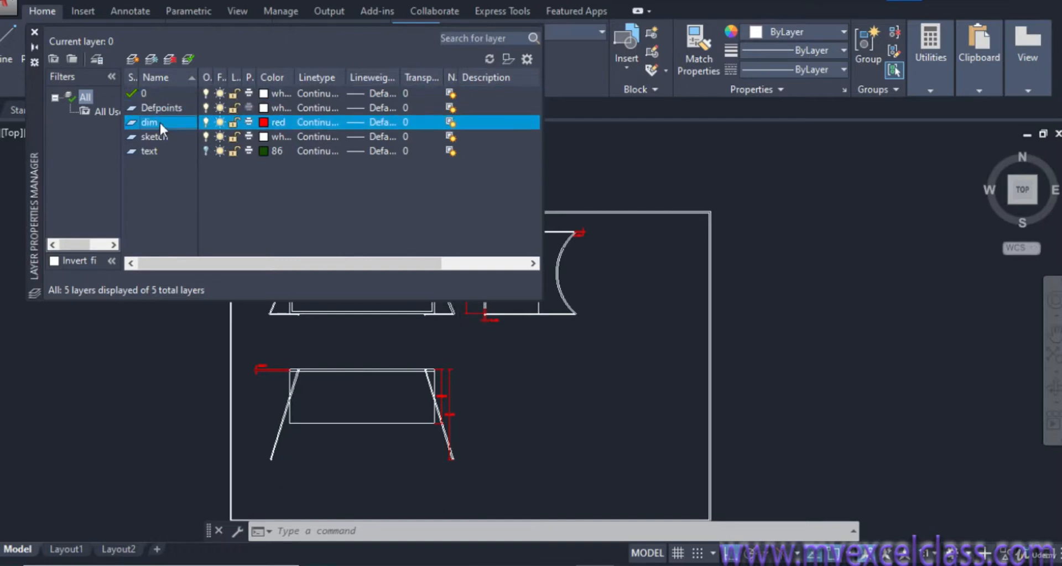
pyautogui.click(159, 137)
pyautogui.click(148, 151)
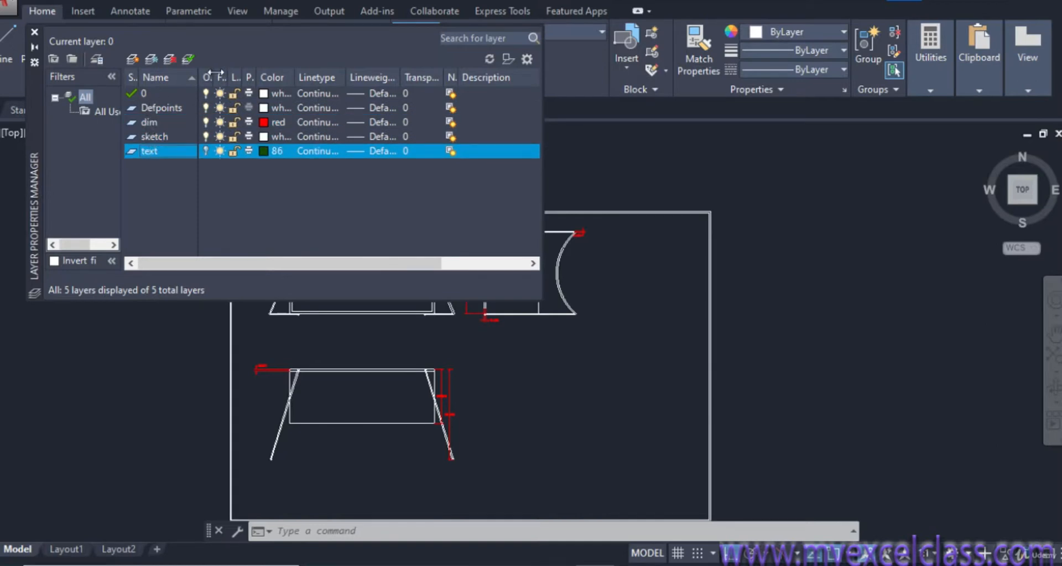
# - Widen the On and Plot columns and reduce the Layer Properties Manager's height from its upper edge
pyautogui.moveTo(215, 73); pyautogui.dragTo(288, 77)
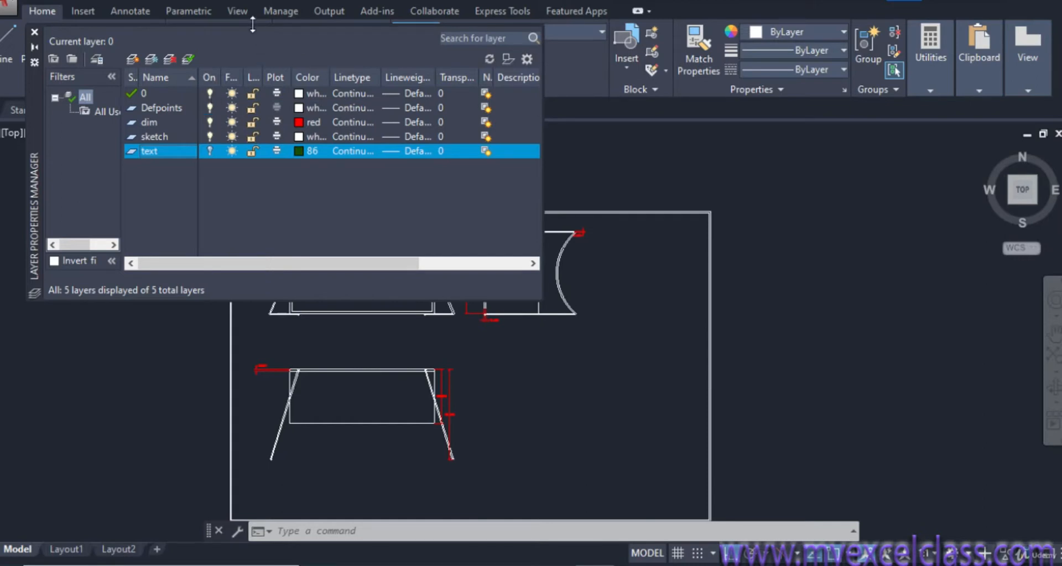
pyautogui.moveTo(253, 24); pyautogui.dragTo(178, 61)
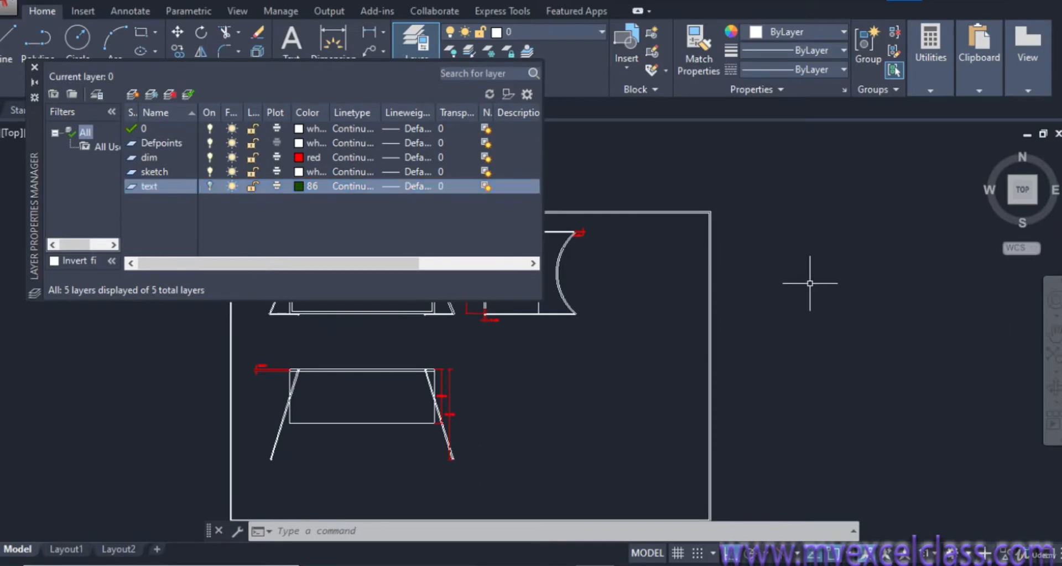
pyautogui.moveTo(810, 284)
pyautogui.mouseDown(button='middle')
pyautogui.moveTo(852, 319)
pyautogui.moveTo(1061, 344)
pyautogui.moveTo(1054, 244)
pyautogui.mouseUp(button='middle')
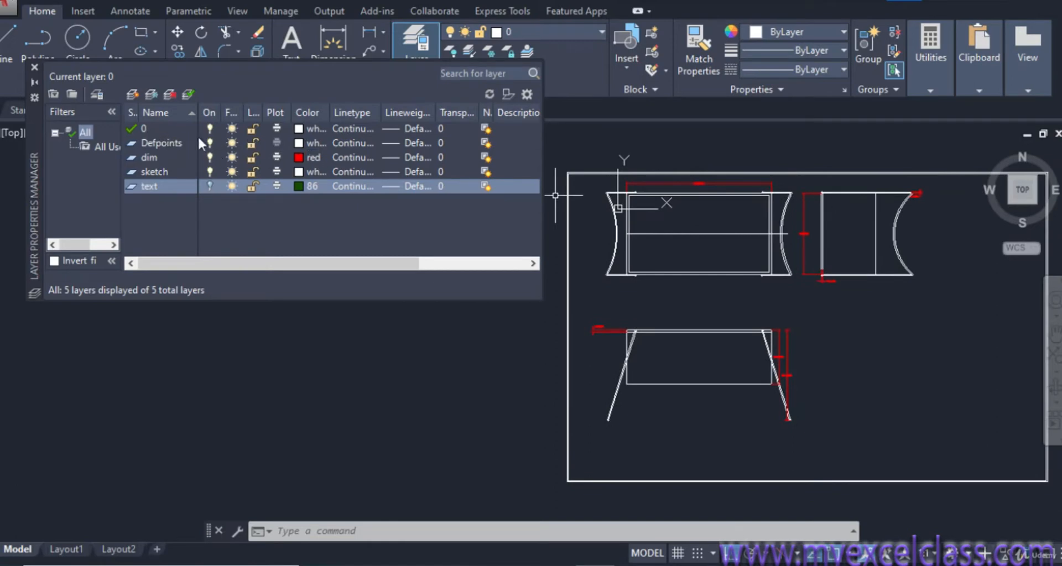
# - Make the dim layer current and turn it off, accepting that the current layer is hidden
pyautogui.click(144, 155)
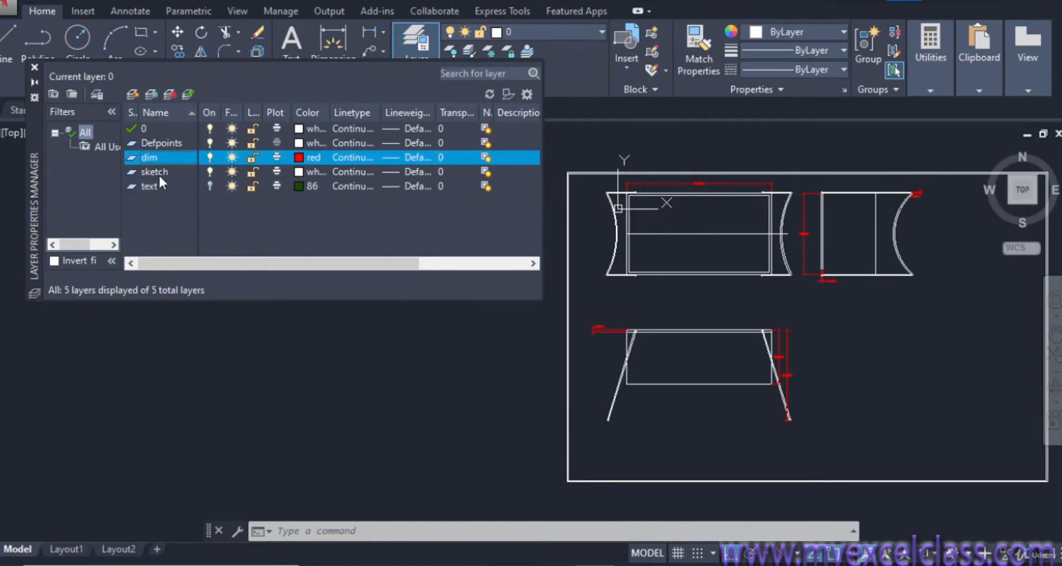
pyautogui.click(187, 93)
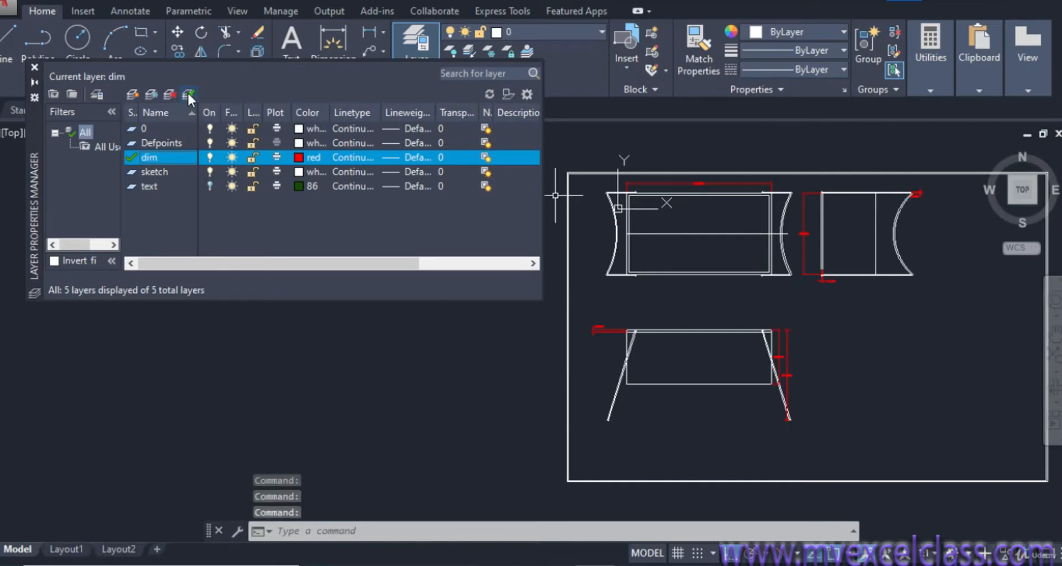
pyautogui.click(210, 157)
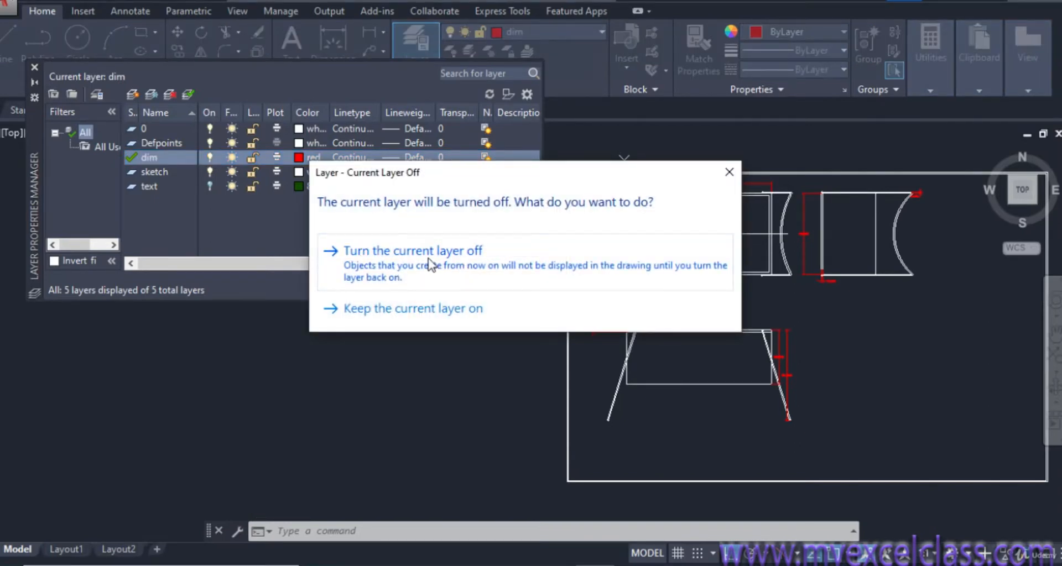
pyautogui.click(470, 268)
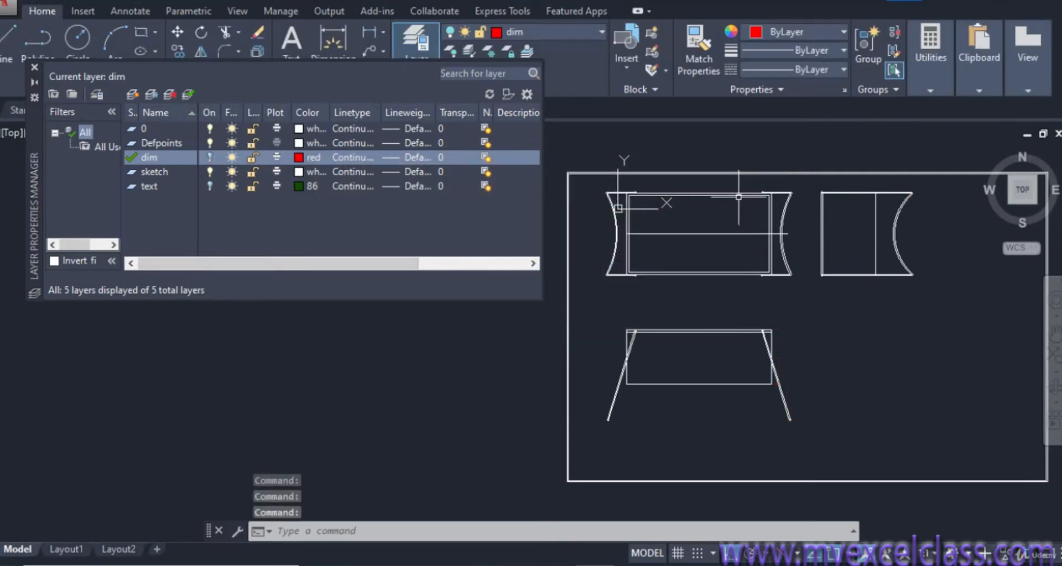
# - Turn the dim layer back on and widen the Freeze and Lock columns in the Layer Properties Manager
pyautogui.moveTo(714, 192)
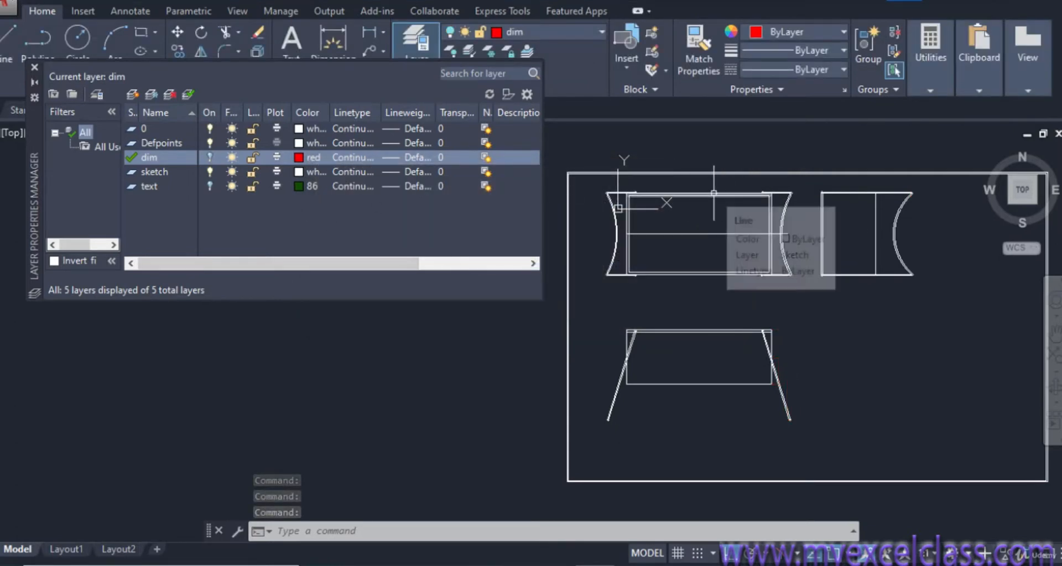
pyautogui.click(209, 157)
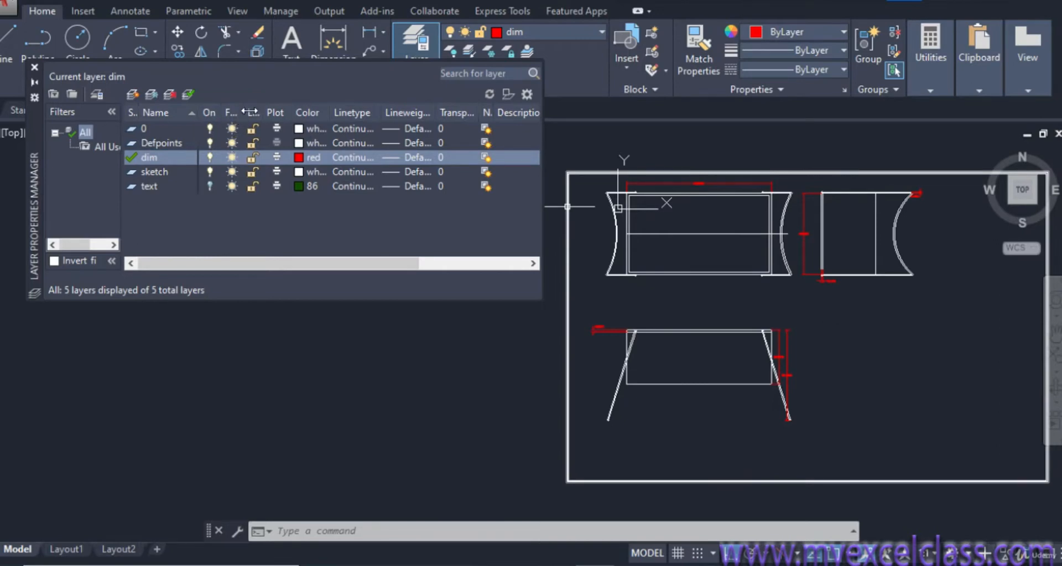
pyautogui.moveTo(242, 112); pyautogui.dragTo(308, 112)
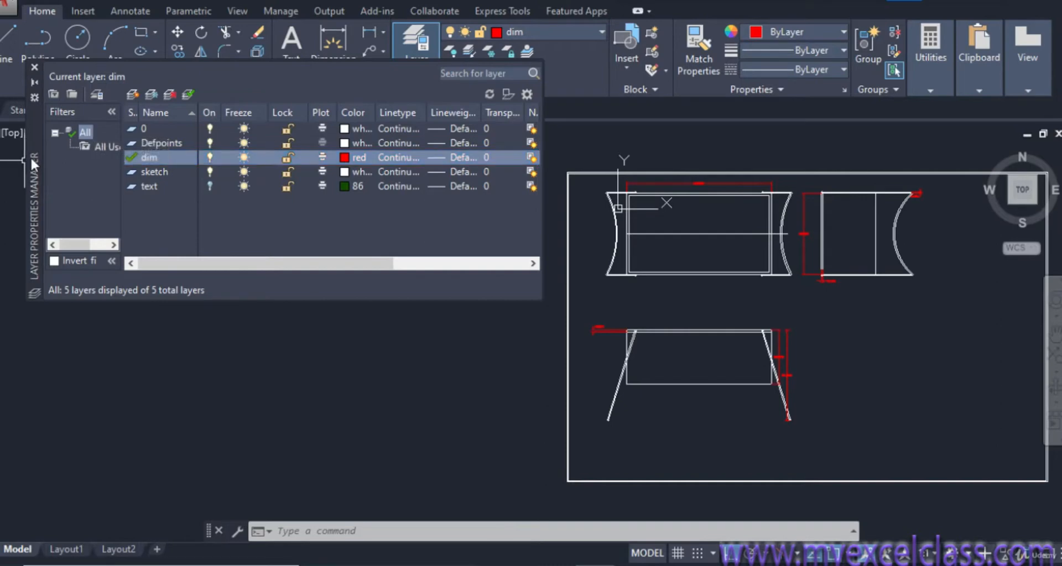
# - Try to freeze the current dim layer, and make layer 0 current instead
pyautogui.click(244, 157)
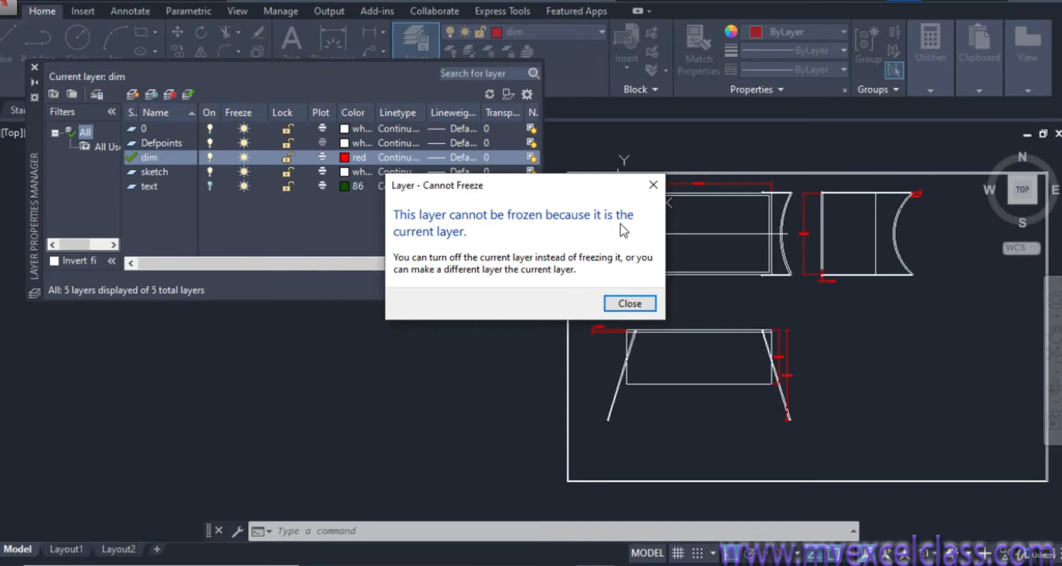
pyautogui.click(629, 305)
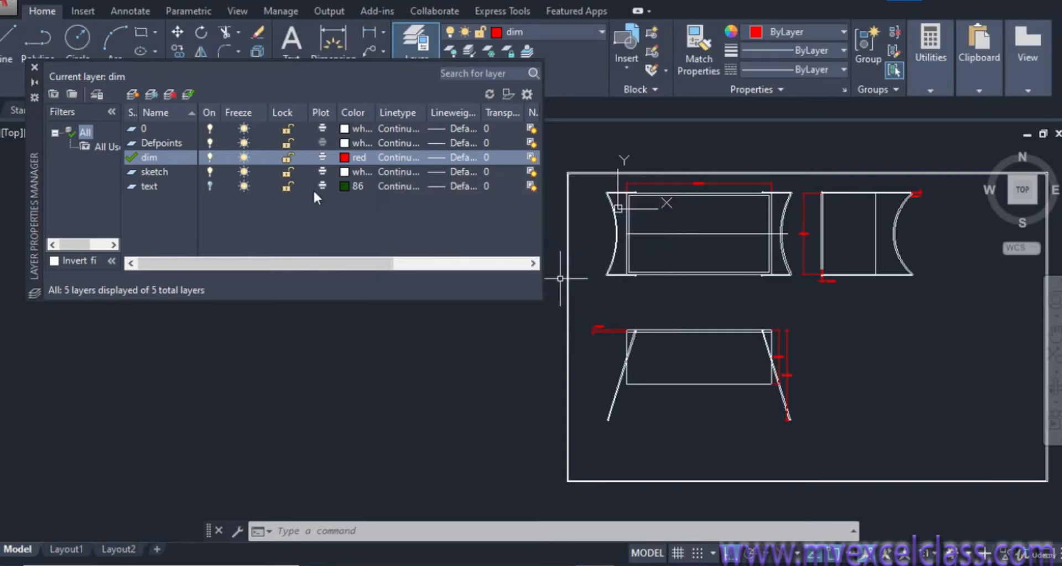
pyautogui.click(141, 125)
pyautogui.click(188, 96)
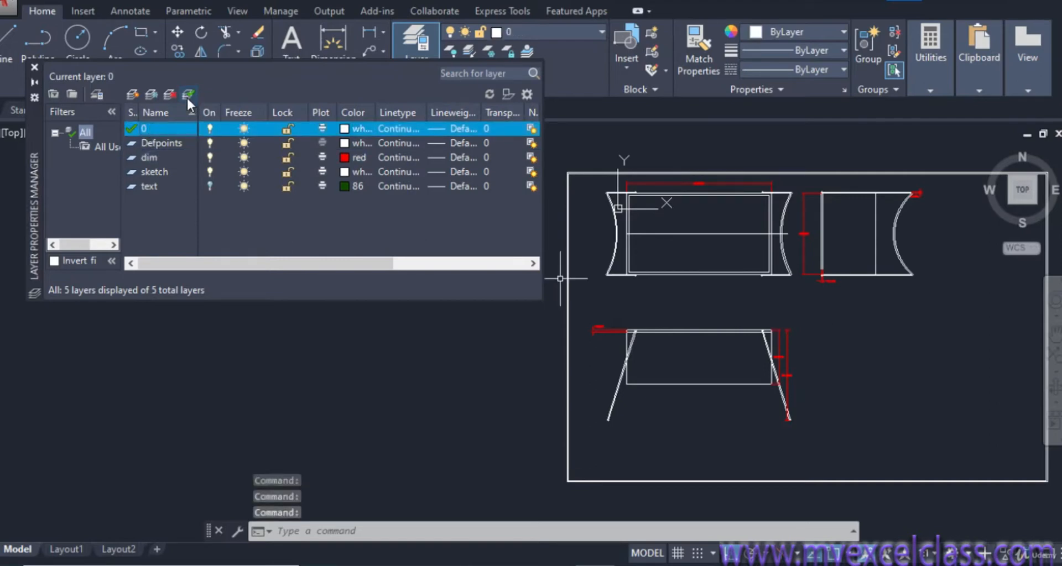
# - Compare freezing the dim layer with turning it off, restoring it to on and thawed
pyautogui.click(155, 157)
pyautogui.click(244, 157)
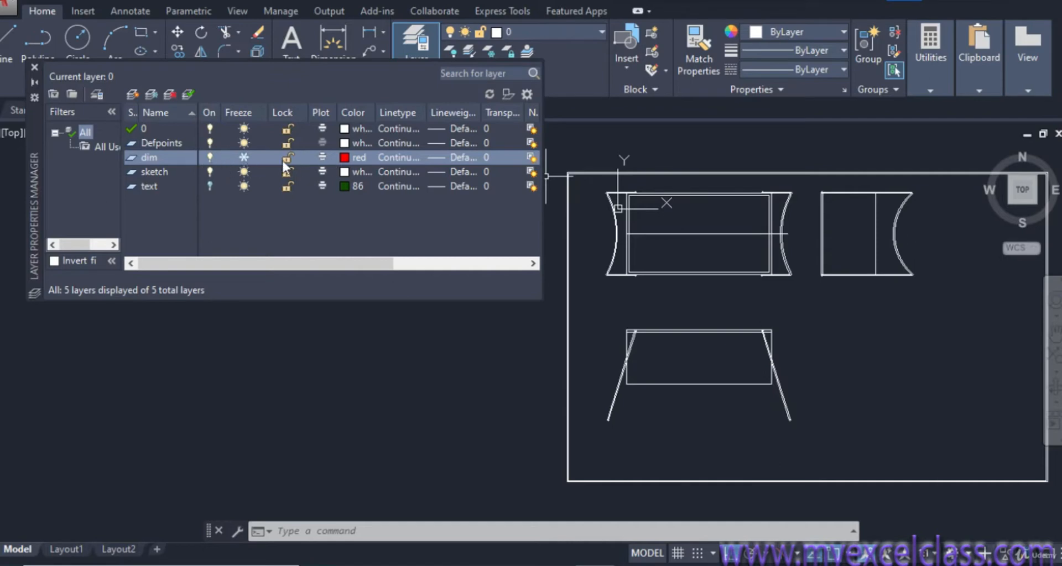
pyautogui.click(210, 158)
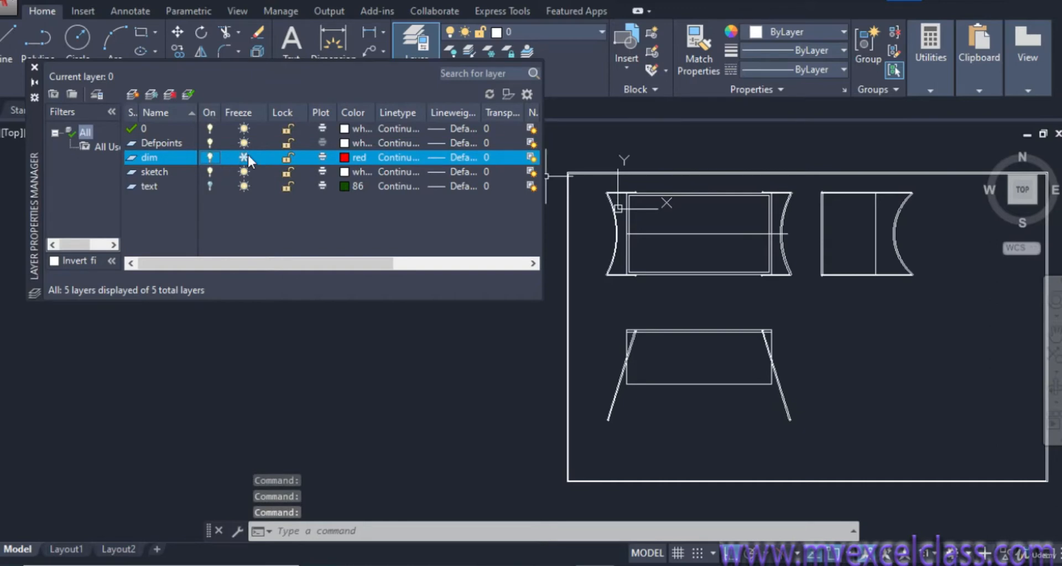
pyautogui.click(209, 157)
pyautogui.click(210, 158)
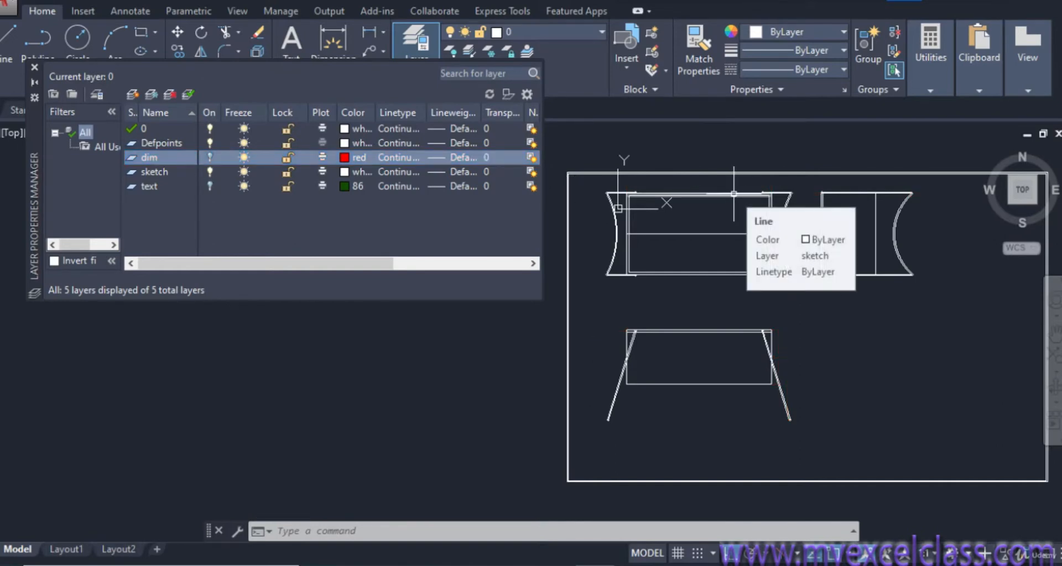
pyautogui.click(211, 157)
pyautogui.click(244, 157)
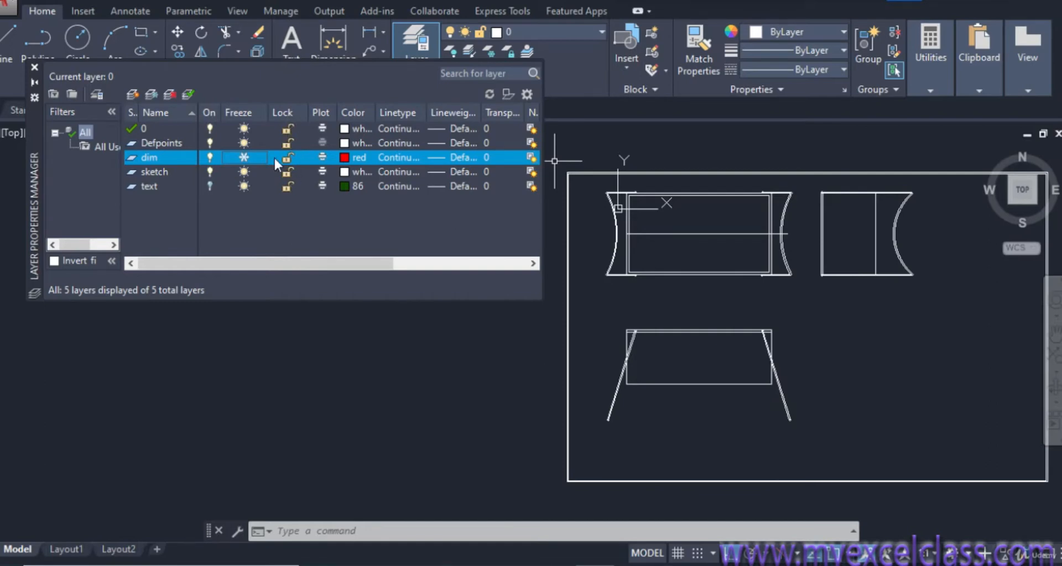
pyautogui.click(244, 157)
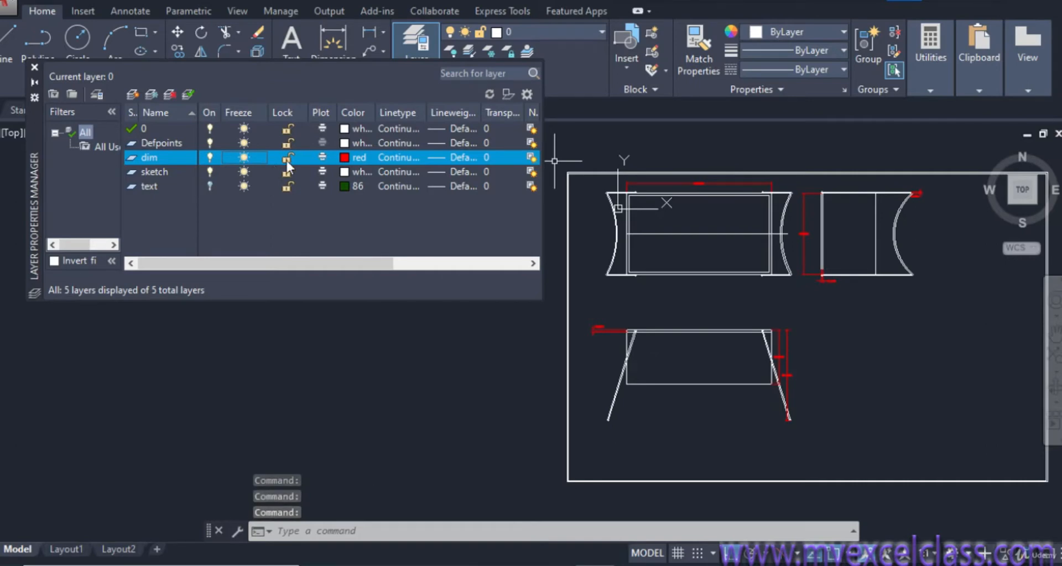
# - Lock the dim layer, inspect the dimension above the upper table view, and unlock the layer
pyautogui.click(287, 159)
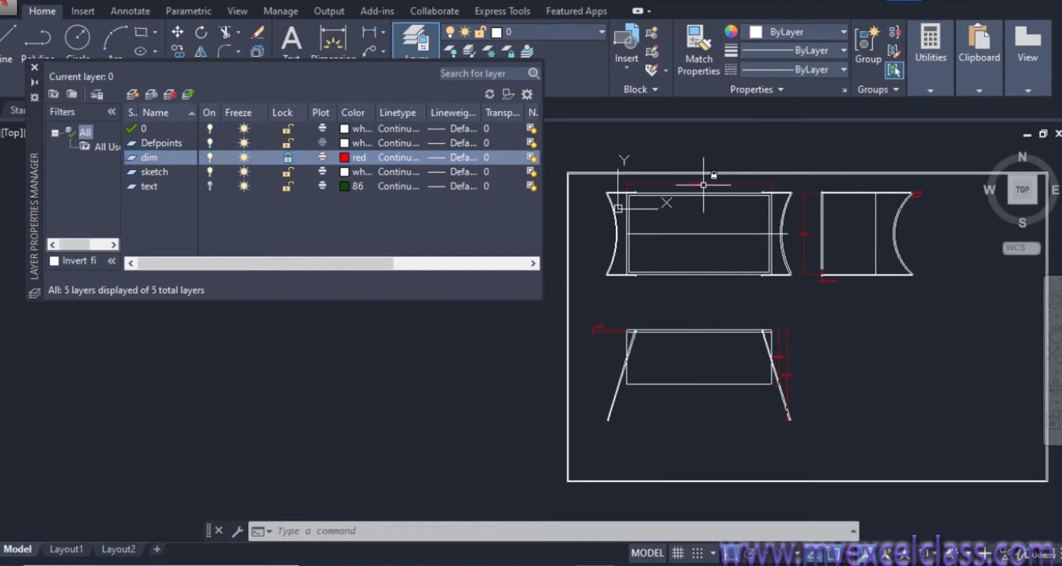
pyautogui.moveTo(700, 183)
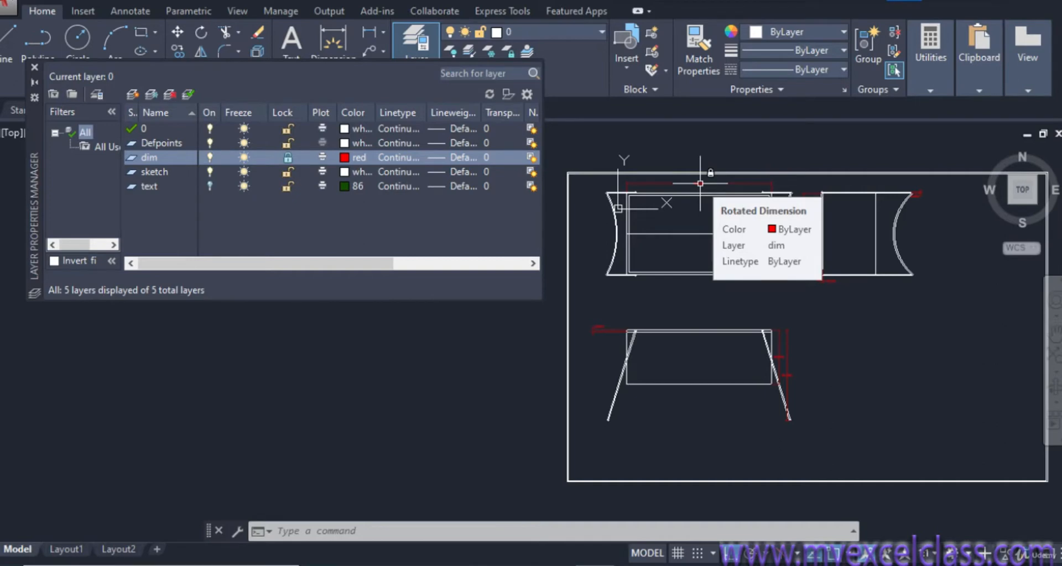
pyautogui.click(288, 159)
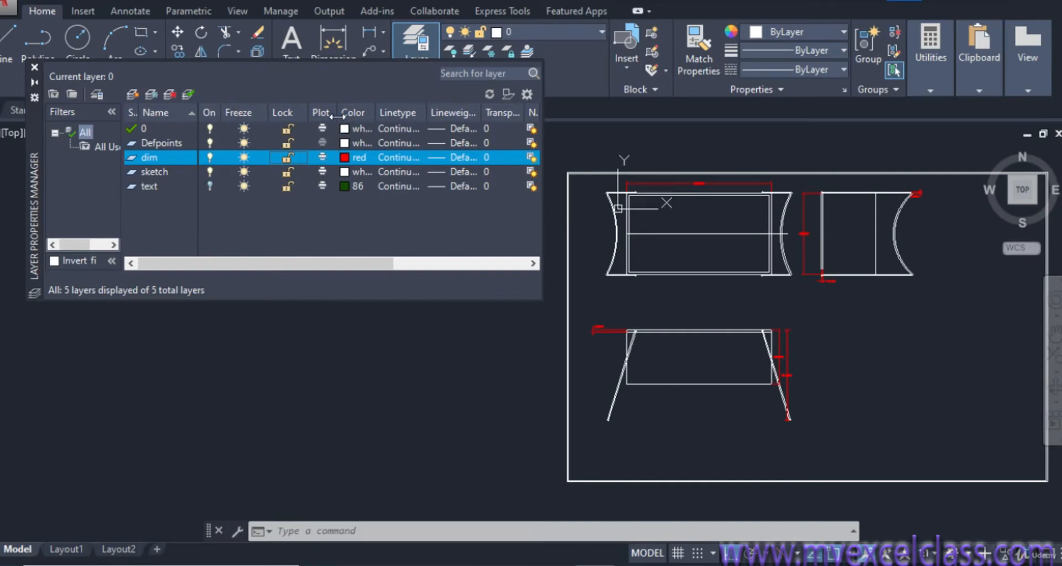
# - Widen the Plot column and switch plotting of the dim layer off and back on
pyautogui.moveTo(337, 113); pyautogui.dragTo(349, 113)
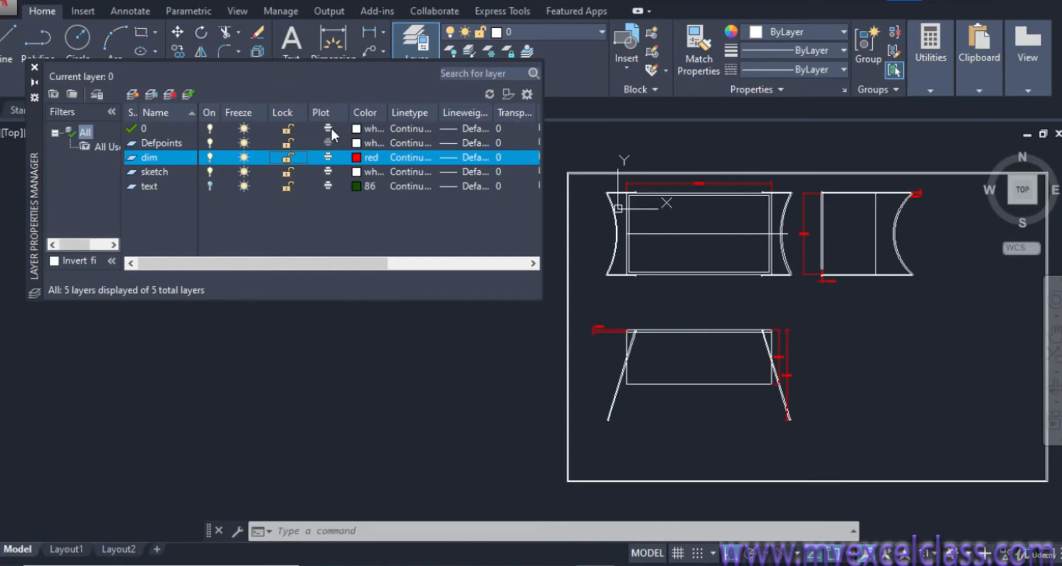
pyautogui.click(327, 158)
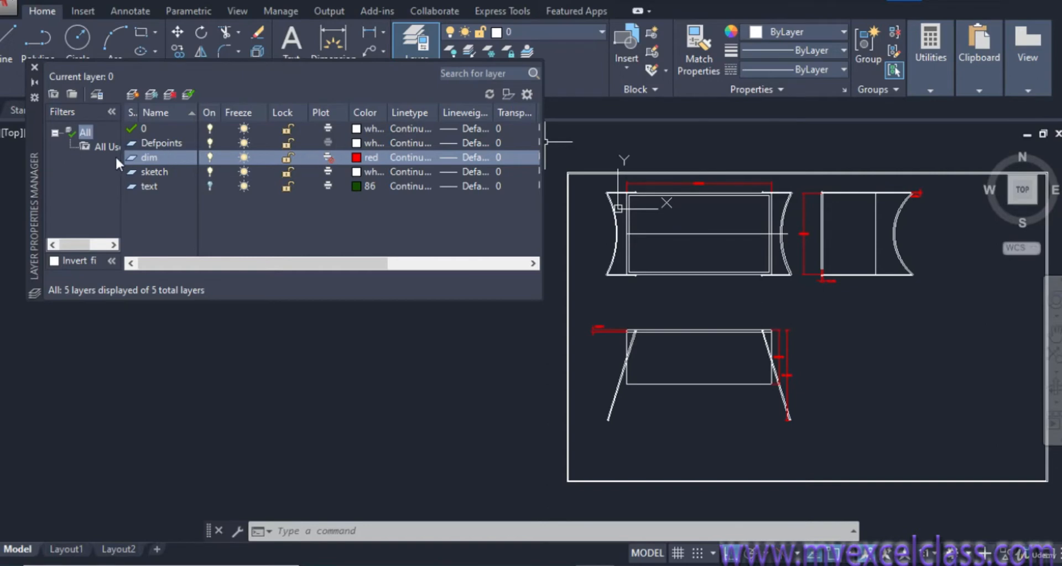
pyautogui.click(325, 157)
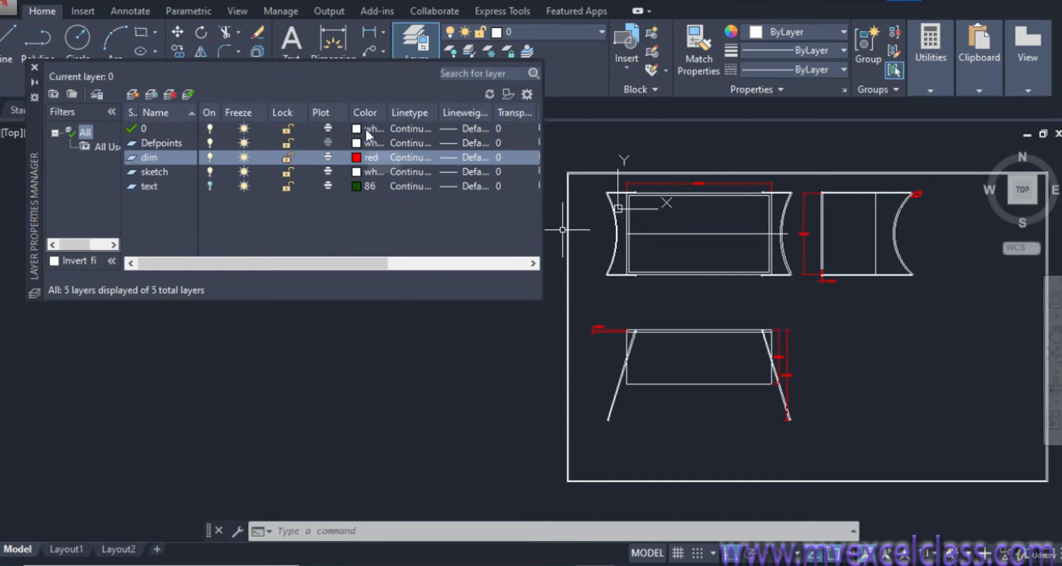
# - Set the dim layer's color to yellow index color 50
pyautogui.click(356, 159)
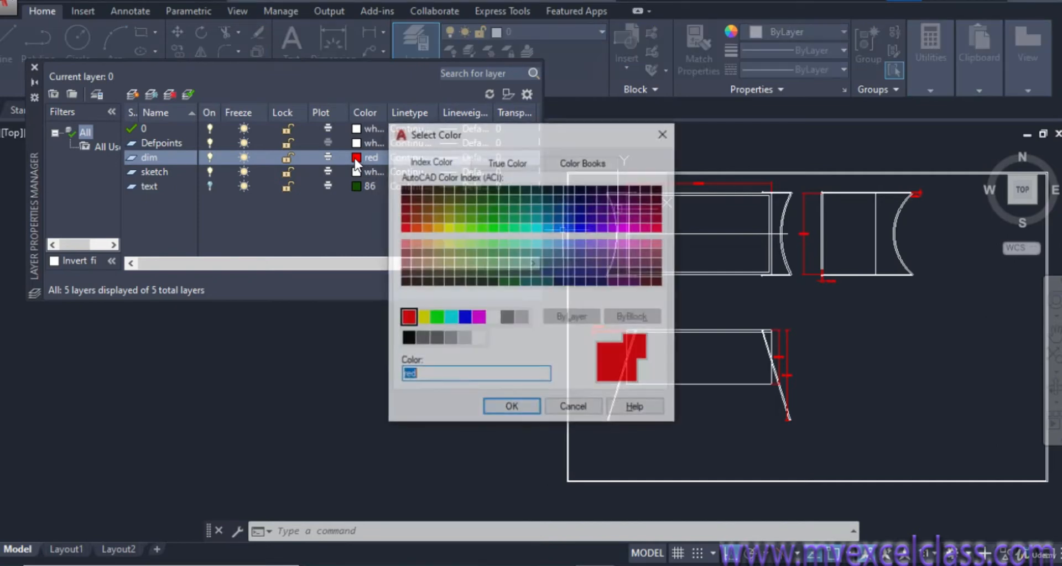
pyautogui.click(448, 227)
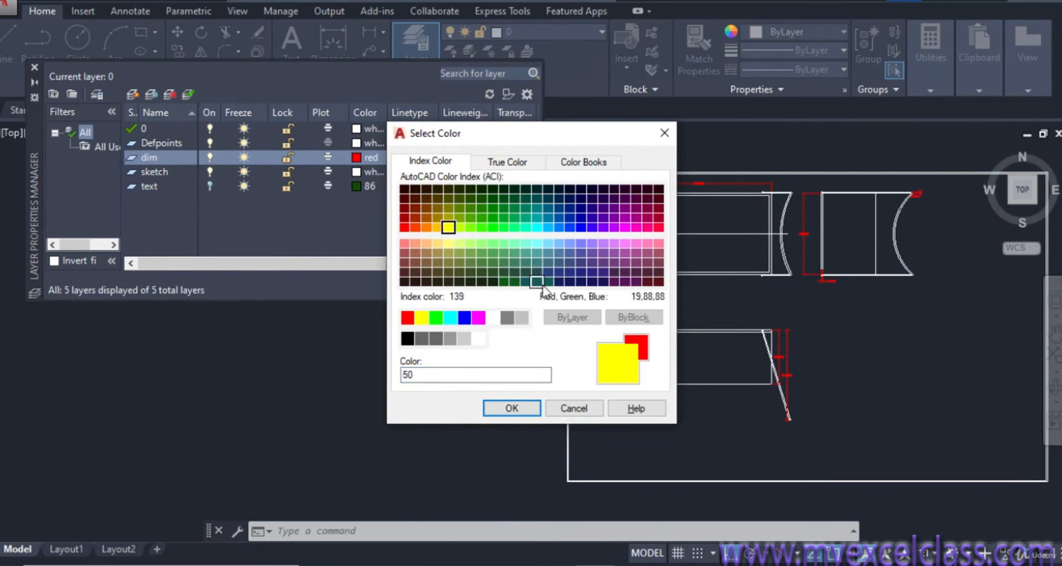
pyautogui.click(512, 408)
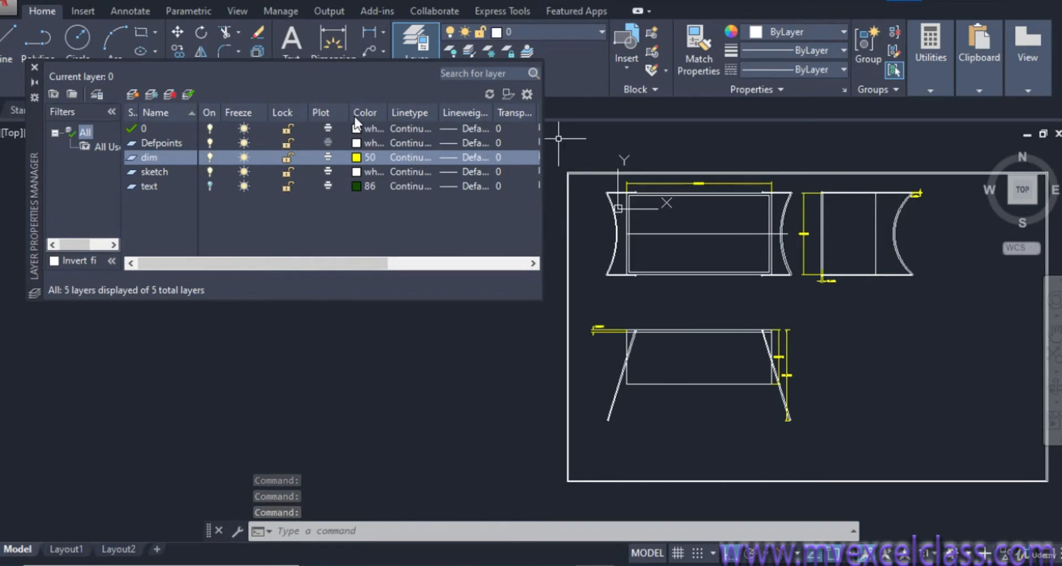
# - Set the sketch layer's color to index color 185
pyautogui.click(360, 171)
pyautogui.click(360, 171)
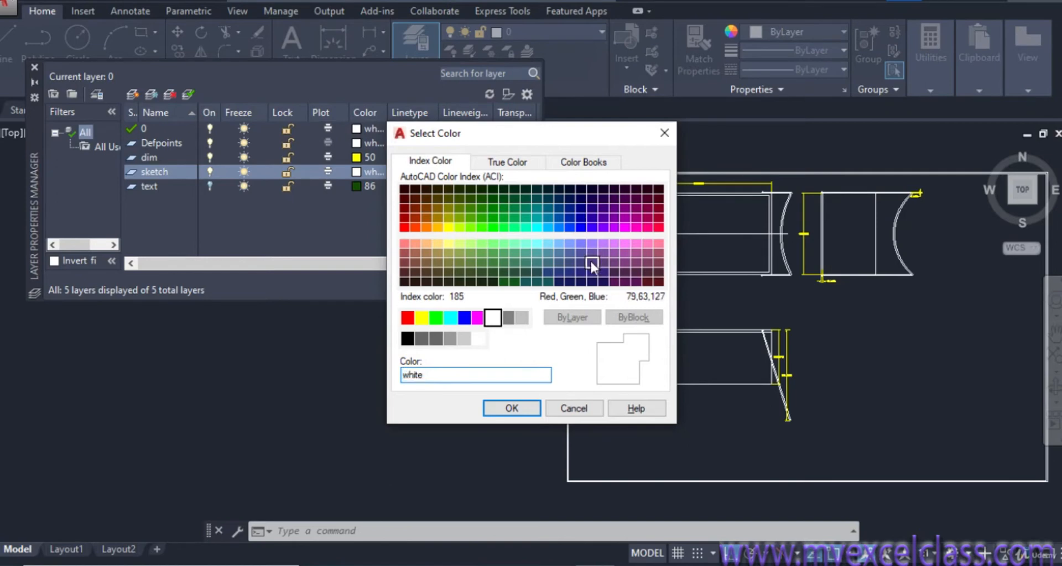
pyautogui.click(589, 263)
pyautogui.click(526, 406)
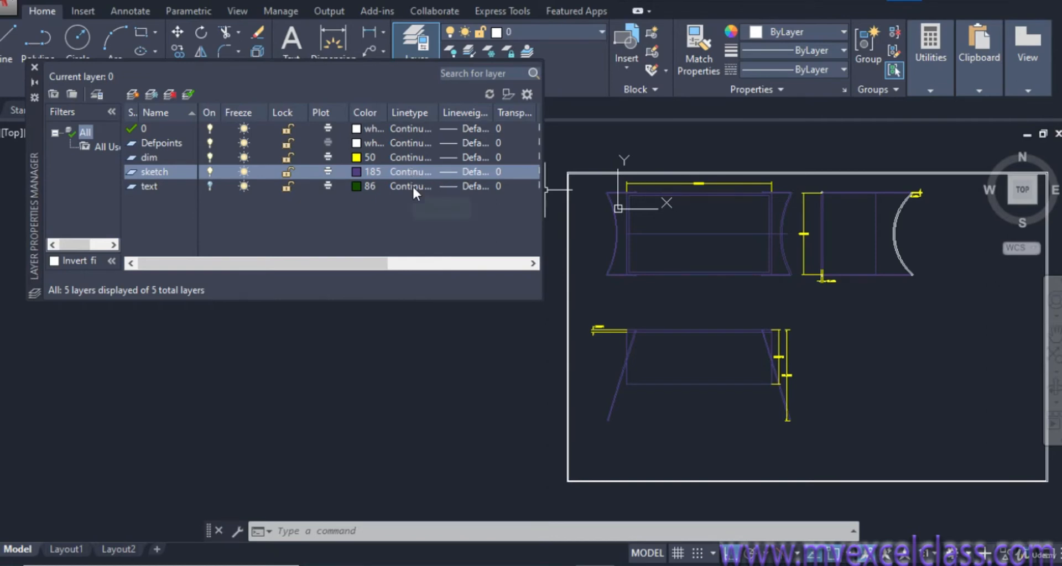
# - Load the HIDDEN2 linetype from acad.lin, assign it to the sketch layer, and inspect the table lines up close
pyautogui.click(421, 168)
pyautogui.click(421, 169)
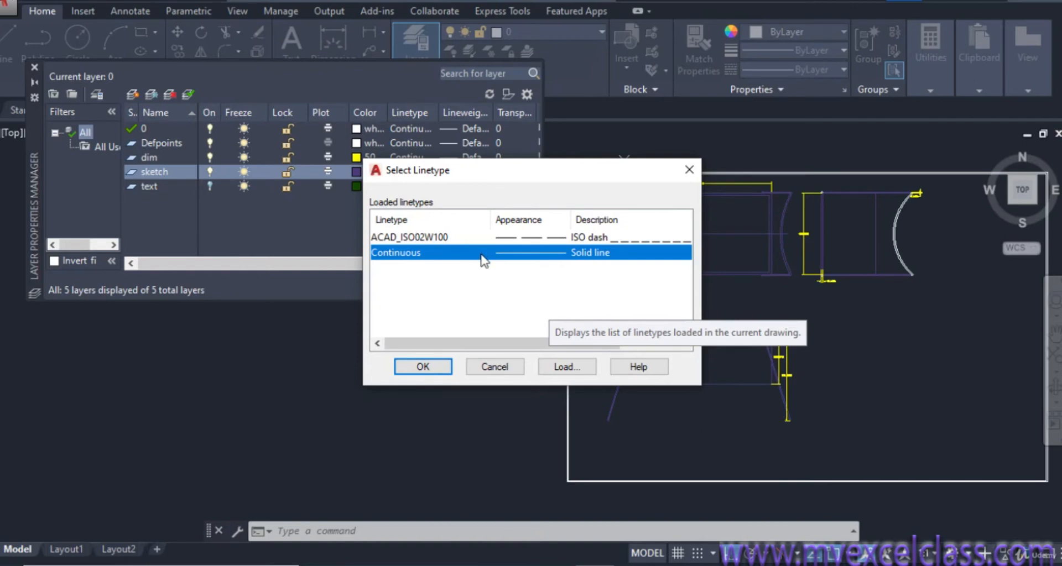
pyautogui.click(564, 367)
pyautogui.scroll(-8, 542, 288)
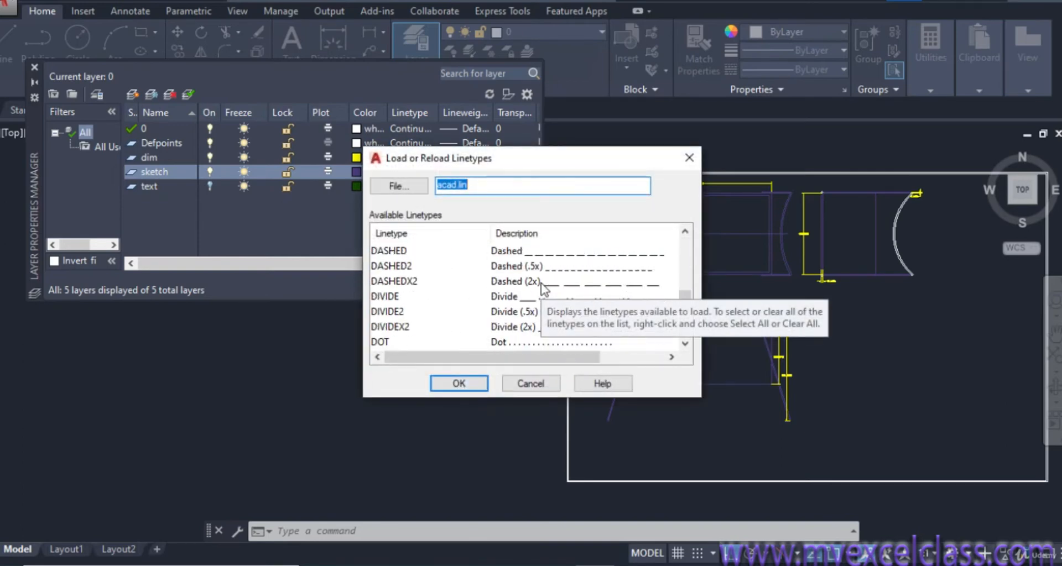
pyautogui.scroll(-4, 542, 286)
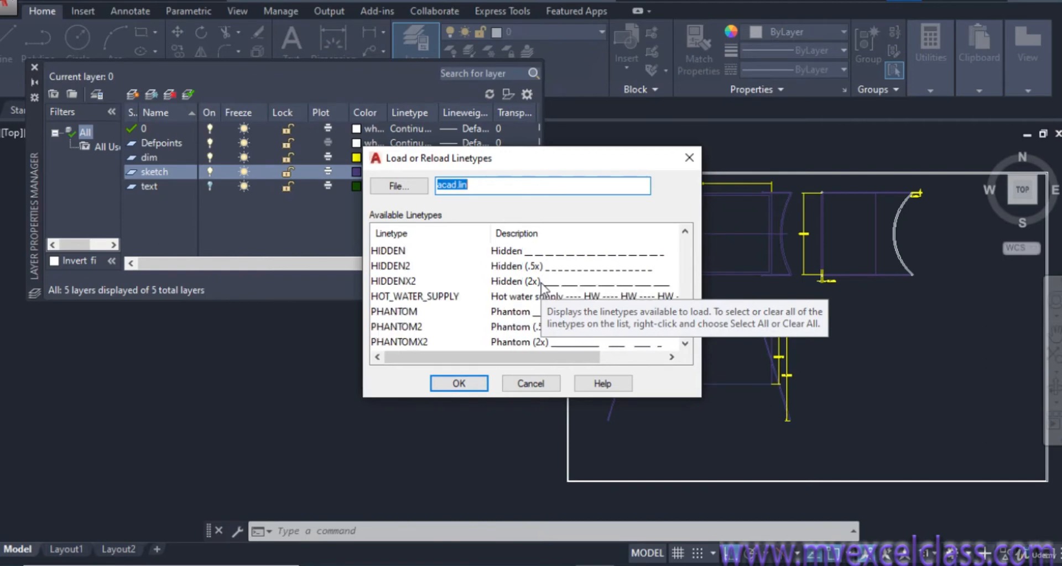
pyautogui.click(557, 268)
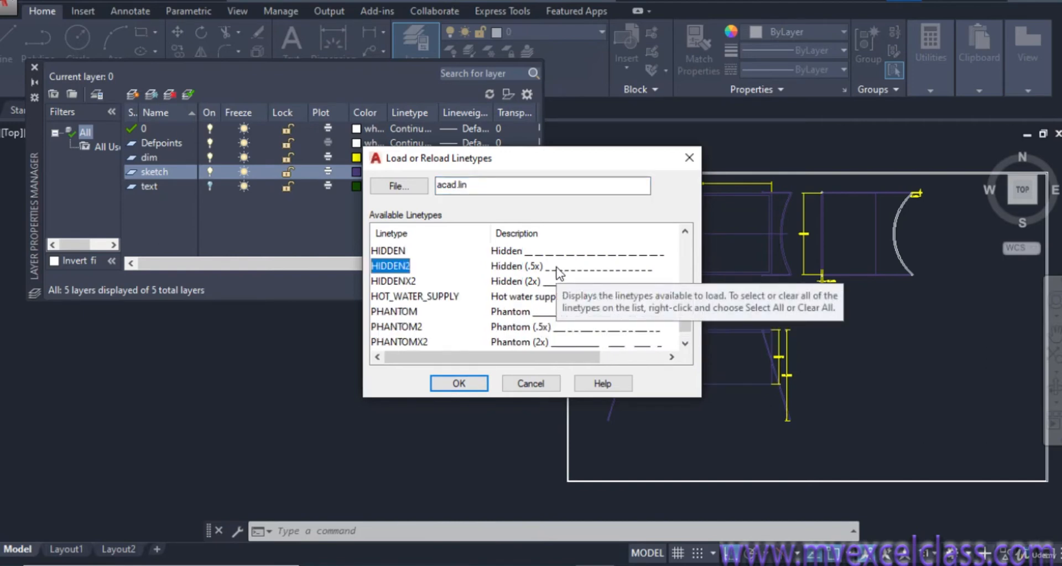
pyautogui.click(474, 387)
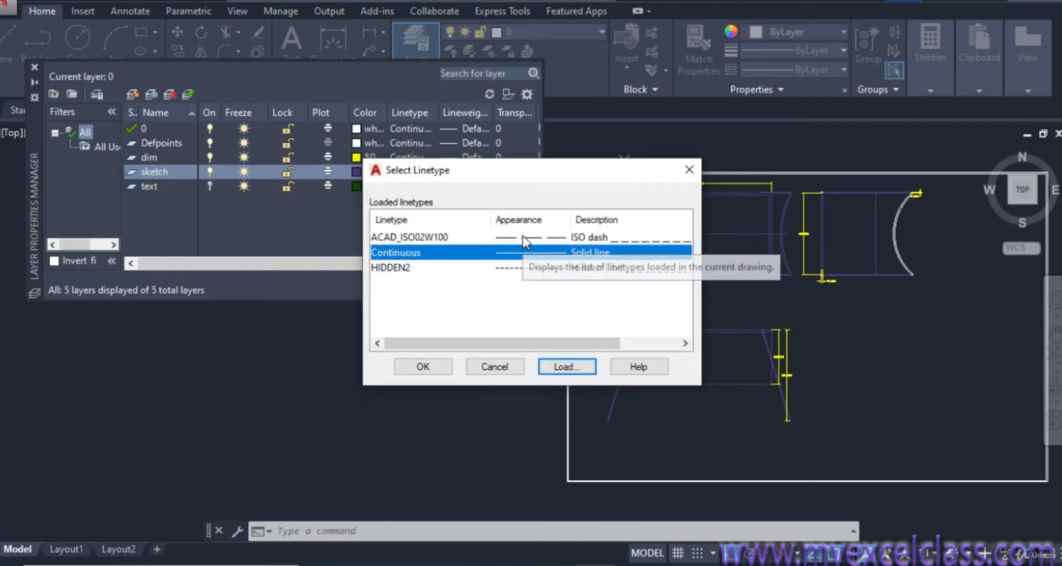
pyautogui.click(525, 267)
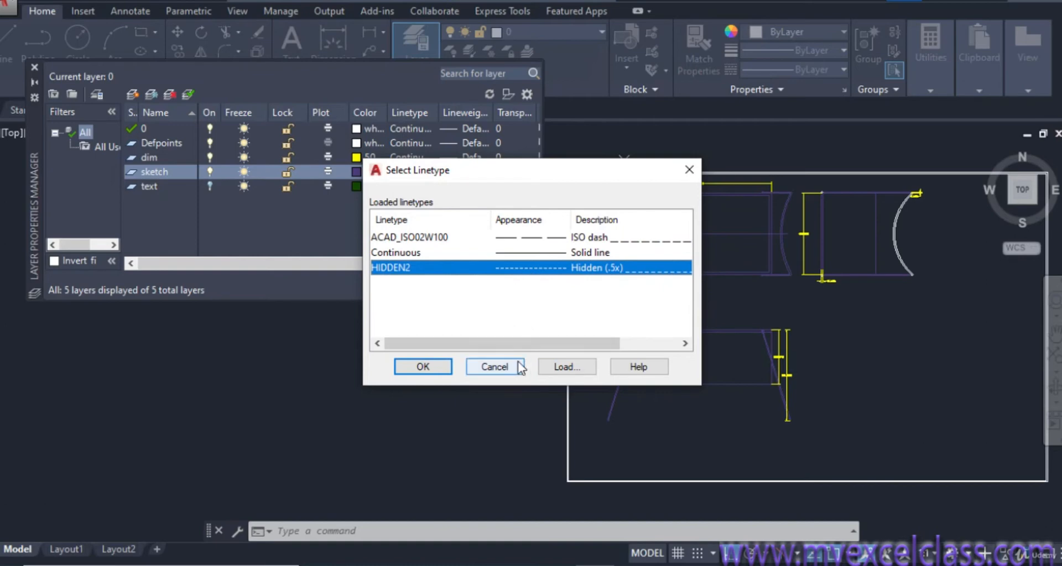
pyautogui.click(428, 365)
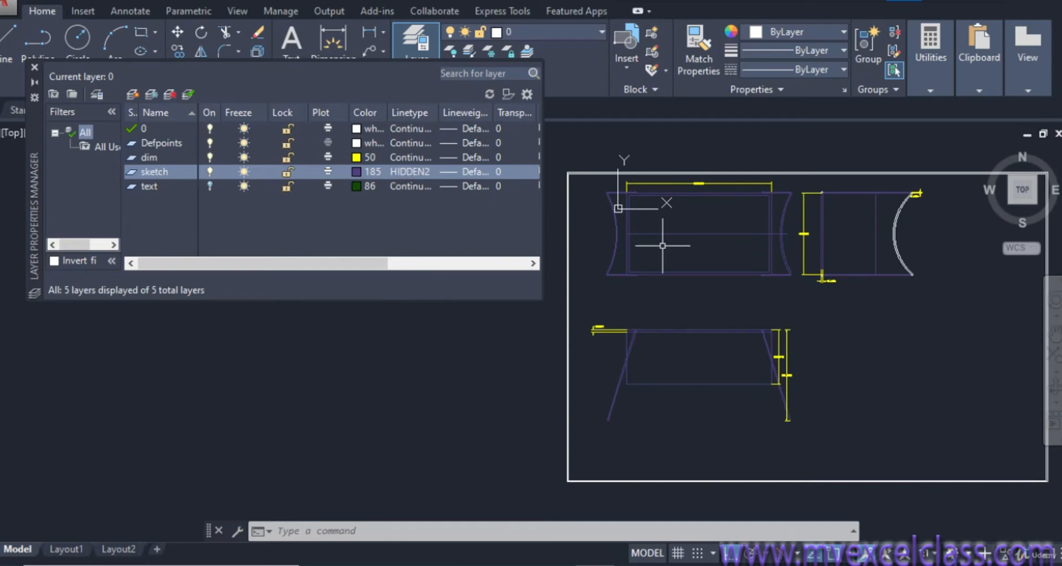
pyautogui.scroll(6, 619, 238)
pyautogui.scroll(3, 615, 240)
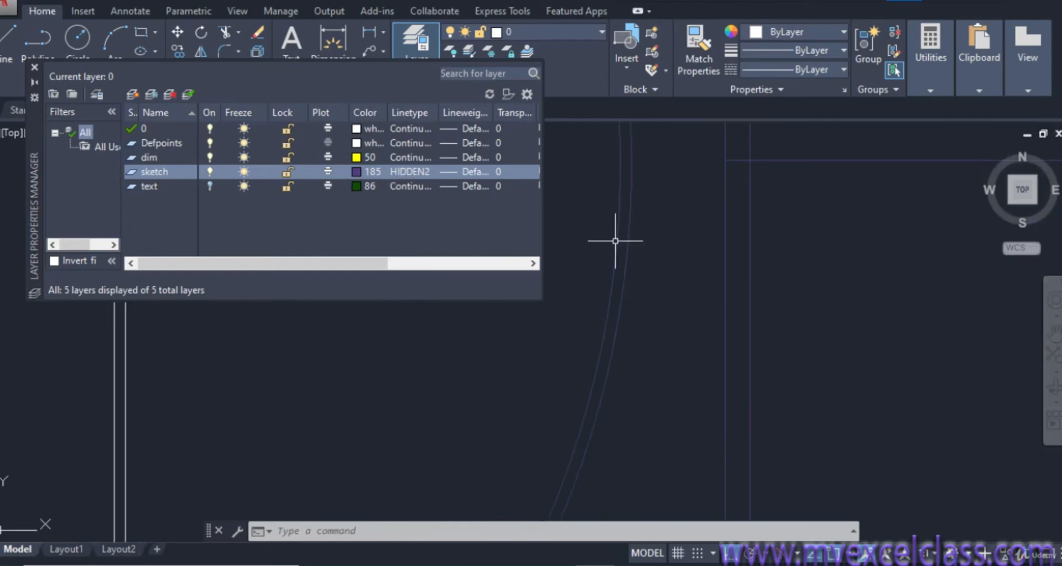
pyautogui.scroll(-5, 615, 241)
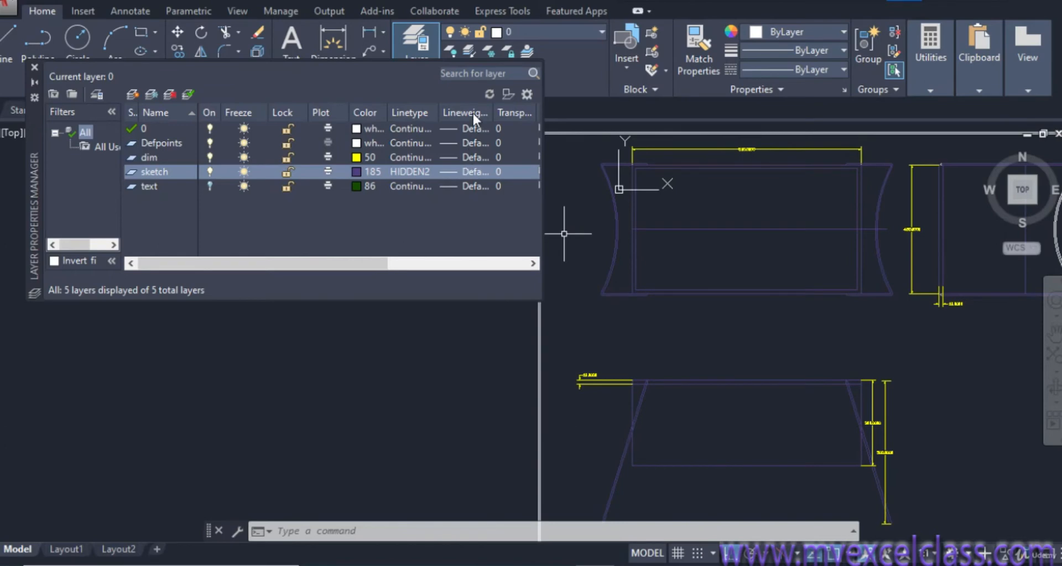
# - Widen the Lineweight column to show its full values and make the sketch layer current
pyautogui.moveTo(493, 110); pyautogui.dragTo(507, 111)
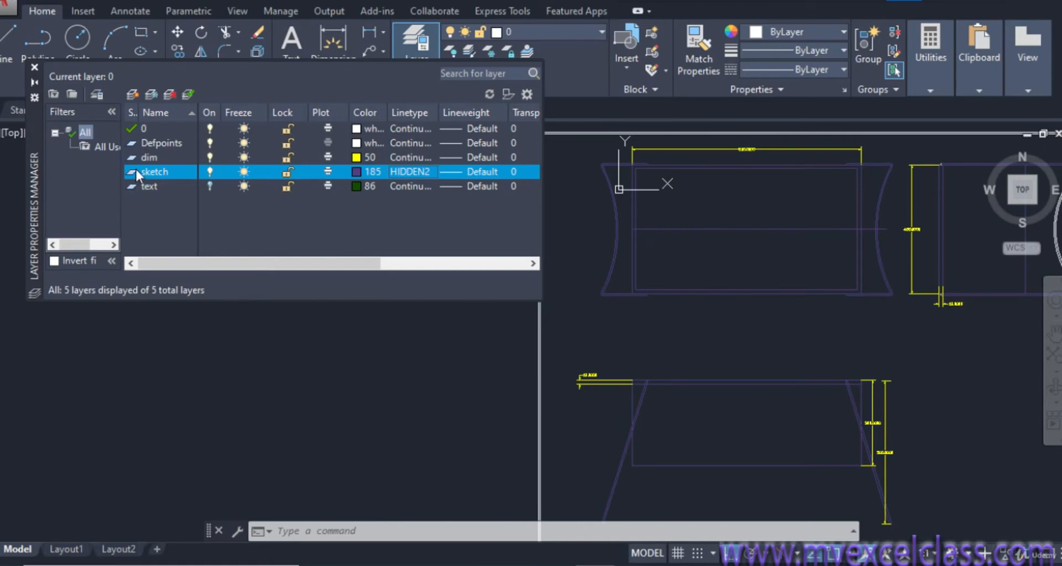
pyautogui.click(188, 94)
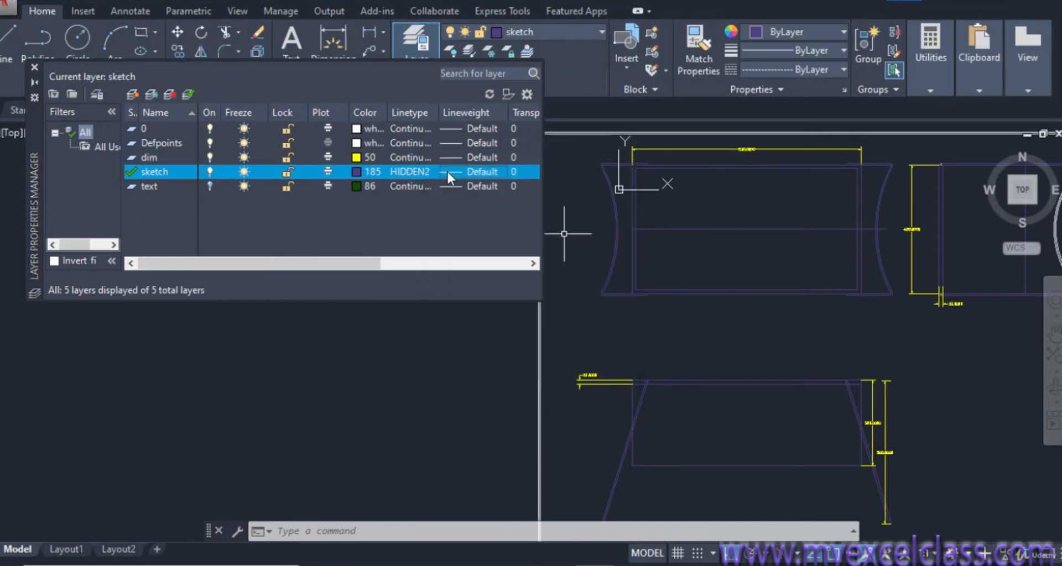
pyautogui.click(463, 394)
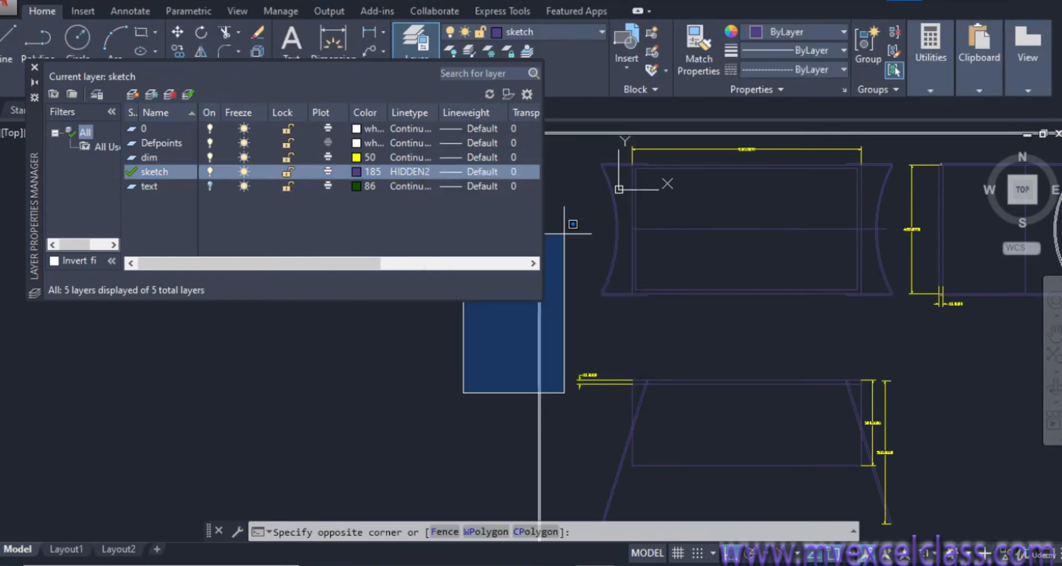
pyautogui.click(446, 171)
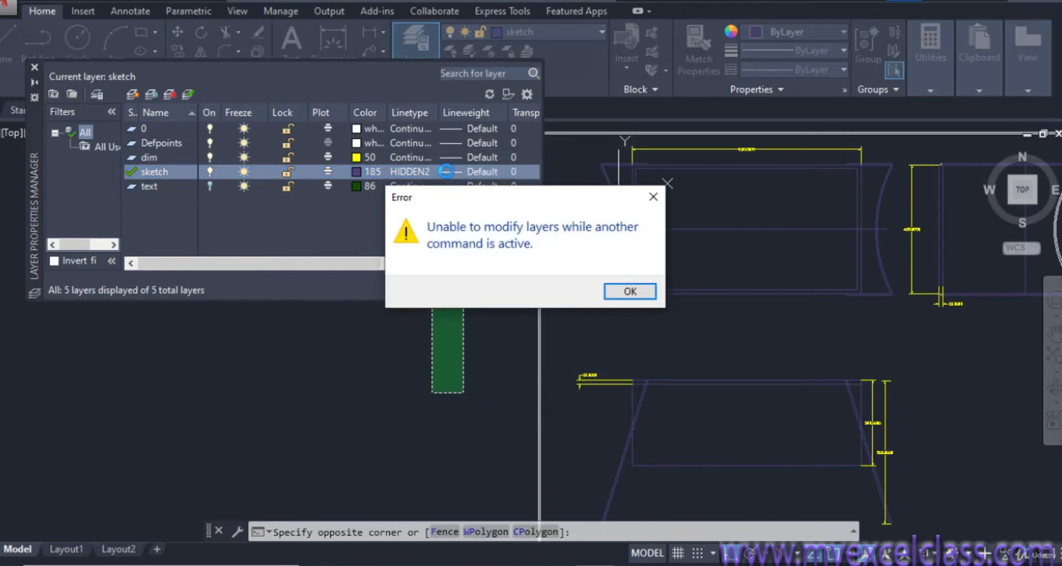
pyautogui.click(624, 297)
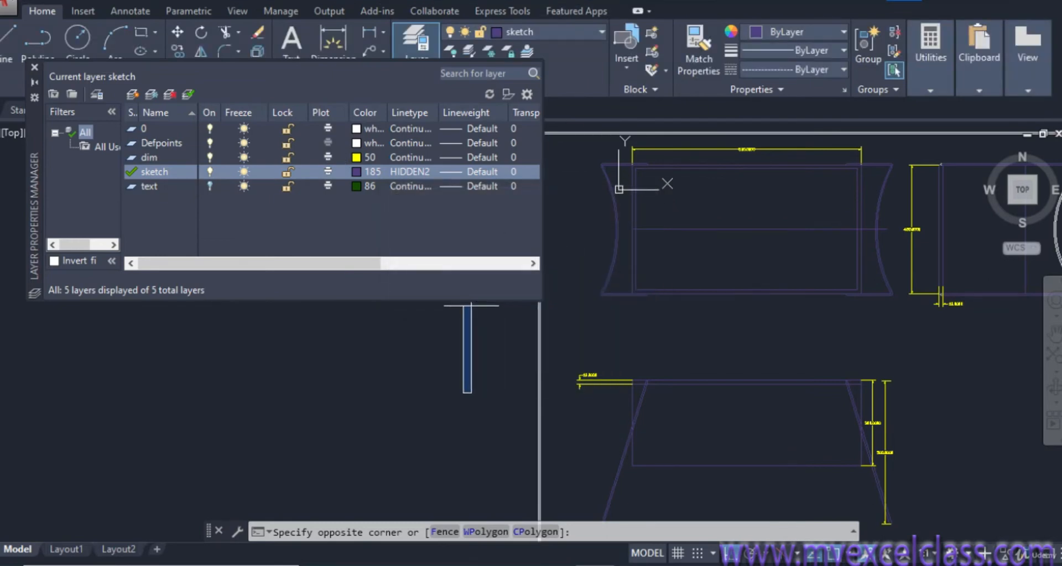
pyautogui.press('Escape')
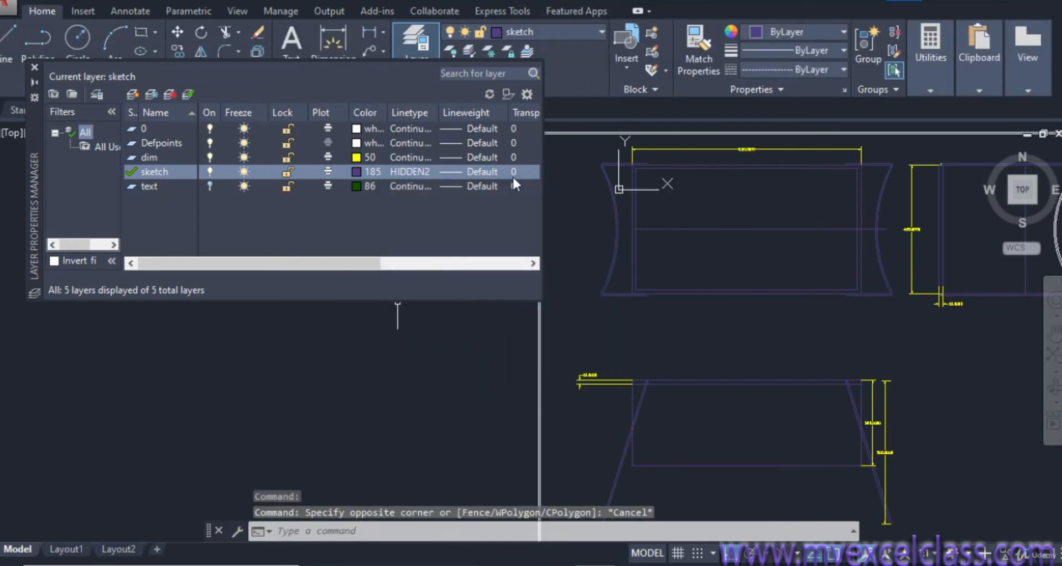
# - Set the sketch layer's lineweight to 1.58 mm
pyautogui.moveTo(371, 263); pyautogui.dragTo(468, 257)
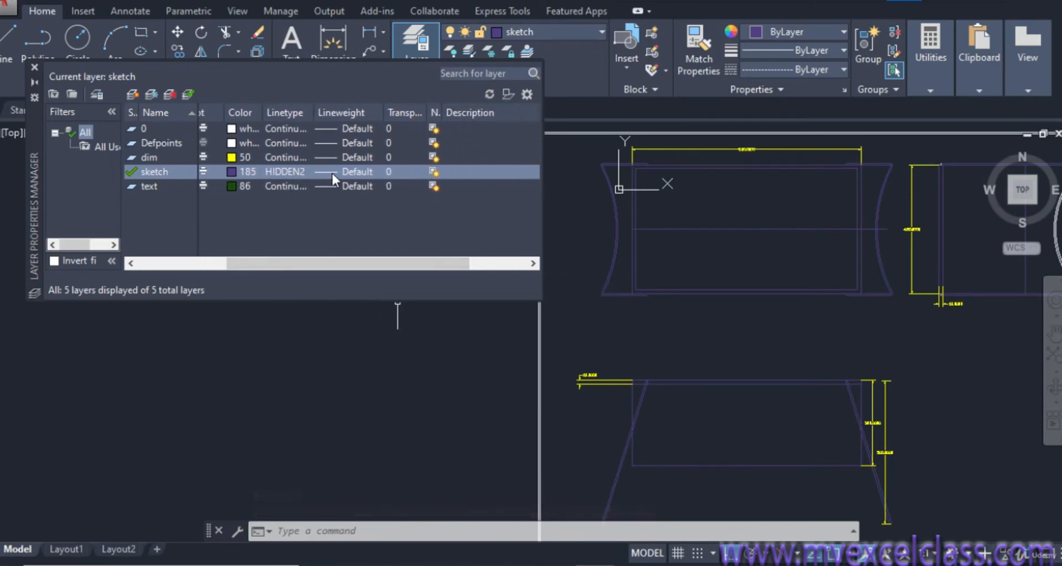
pyautogui.click(367, 171)
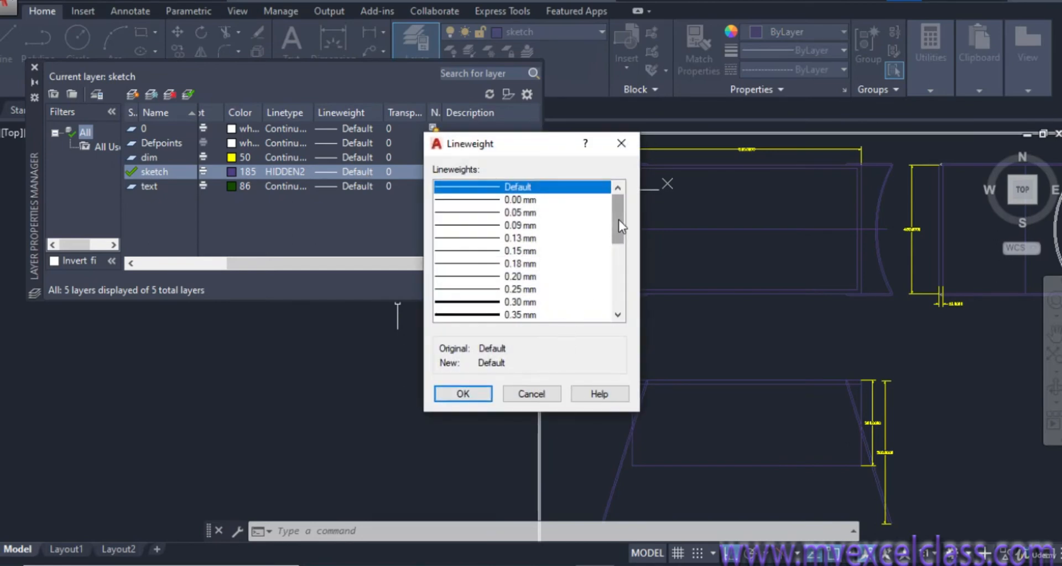
pyautogui.click(482, 303)
pyautogui.scroll(-4, 622, 238)
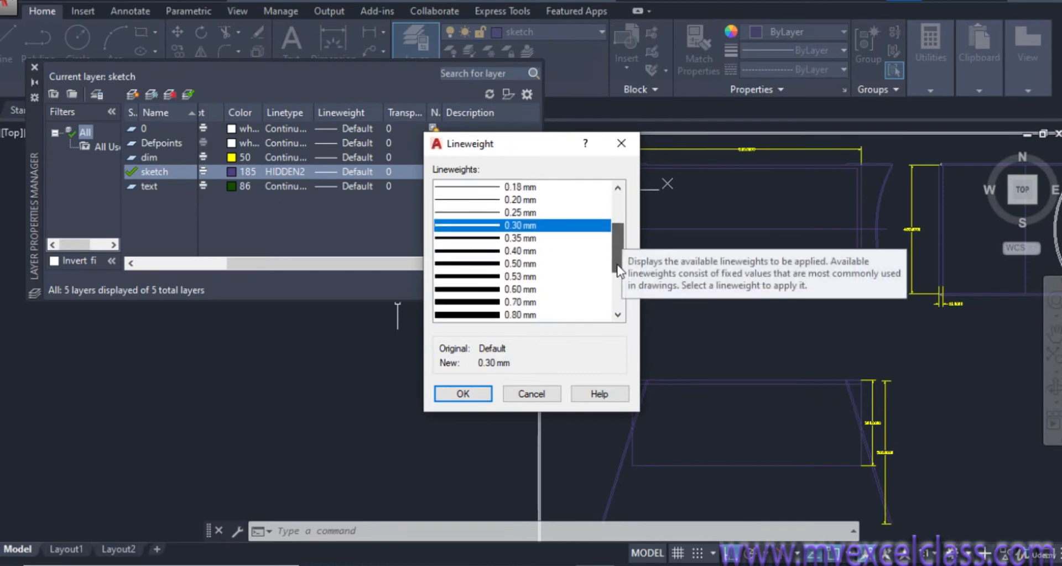
pyautogui.click(481, 264)
pyautogui.click(483, 291)
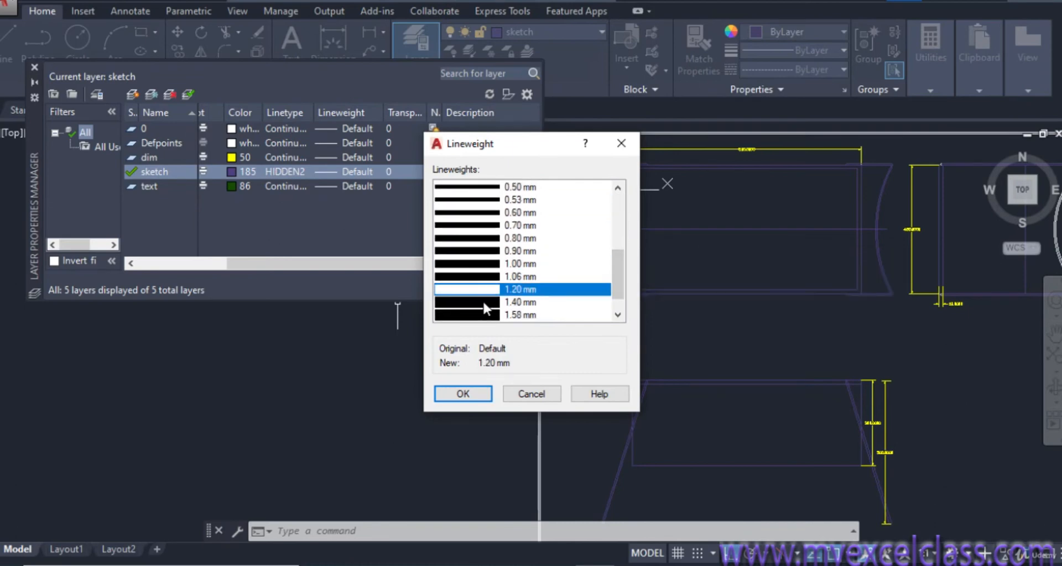
pyautogui.click(477, 315)
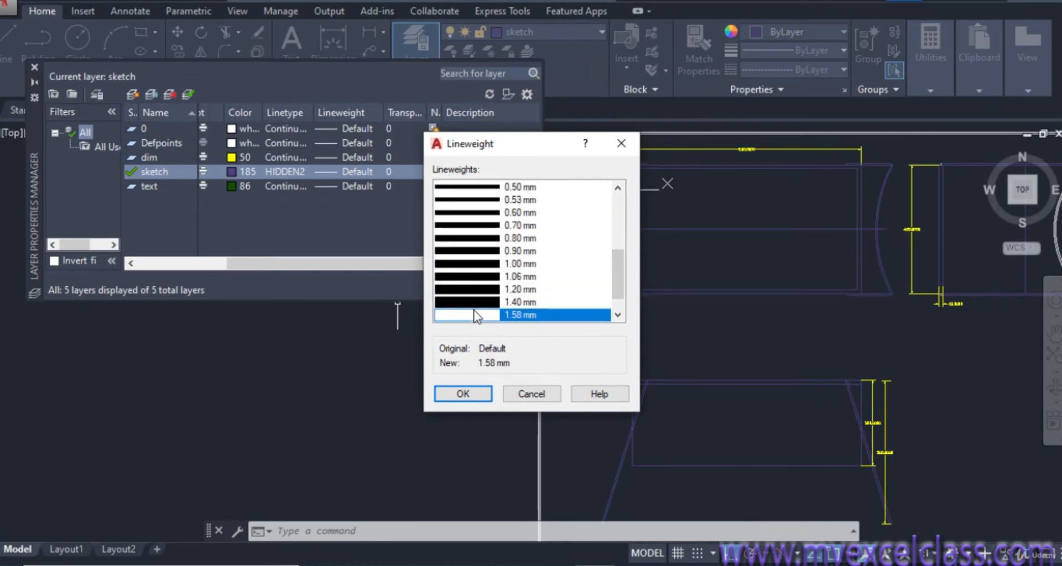
pyautogui.click(479, 395)
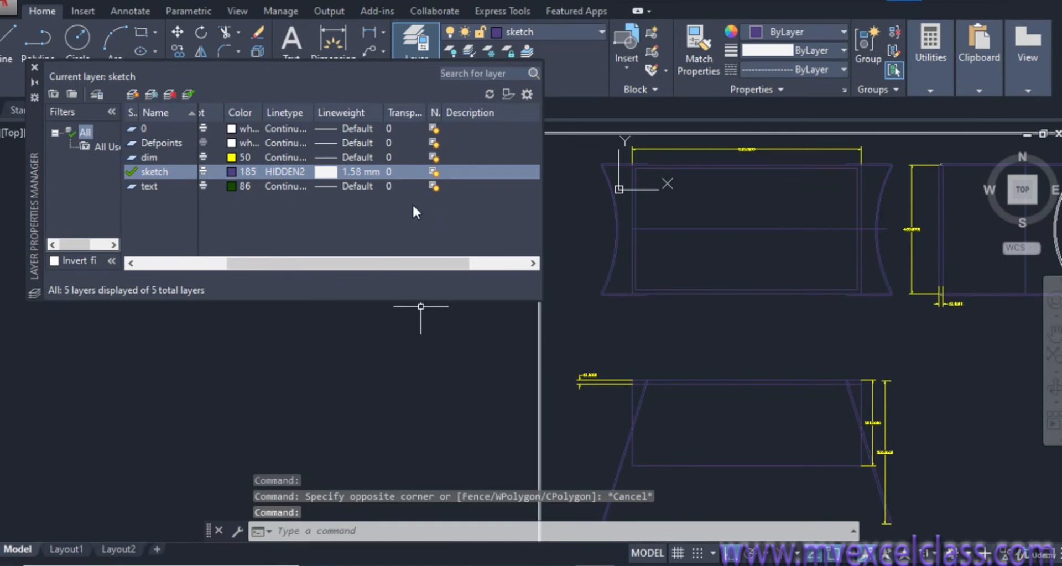
# - Set the sketch layer's transparency to 60 and widen the New VP Freeze column to show its full heading
pyautogui.click(391, 172)
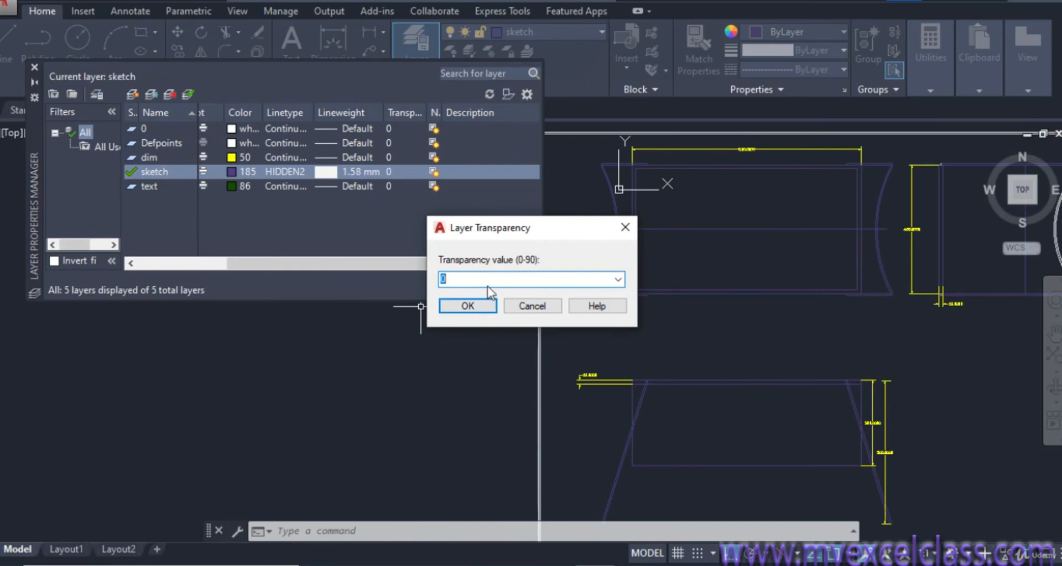
pyautogui.write('60')
pyautogui.click(473, 306)
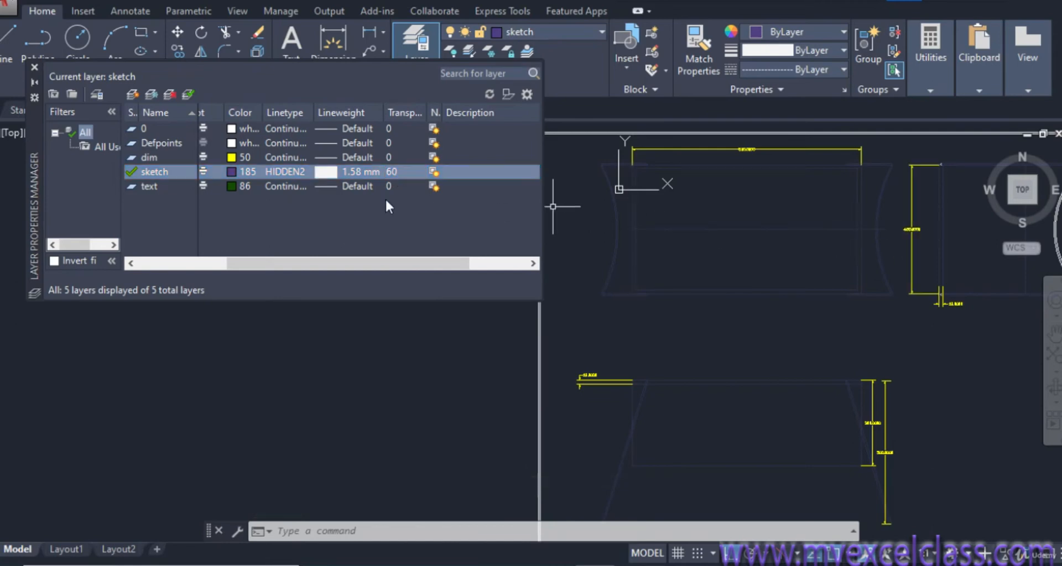
pyautogui.moveTo(443, 112); pyautogui.dragTo(505, 119)
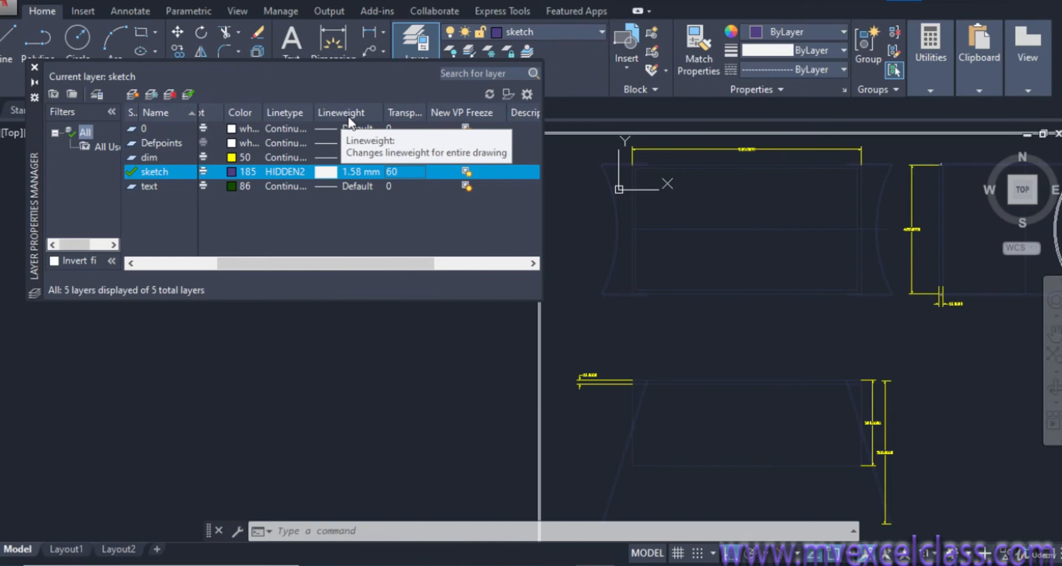
# - Look through the available lineweights for the sketch layer, keeping 1.58 mm selected
pyautogui.click(353, 174)
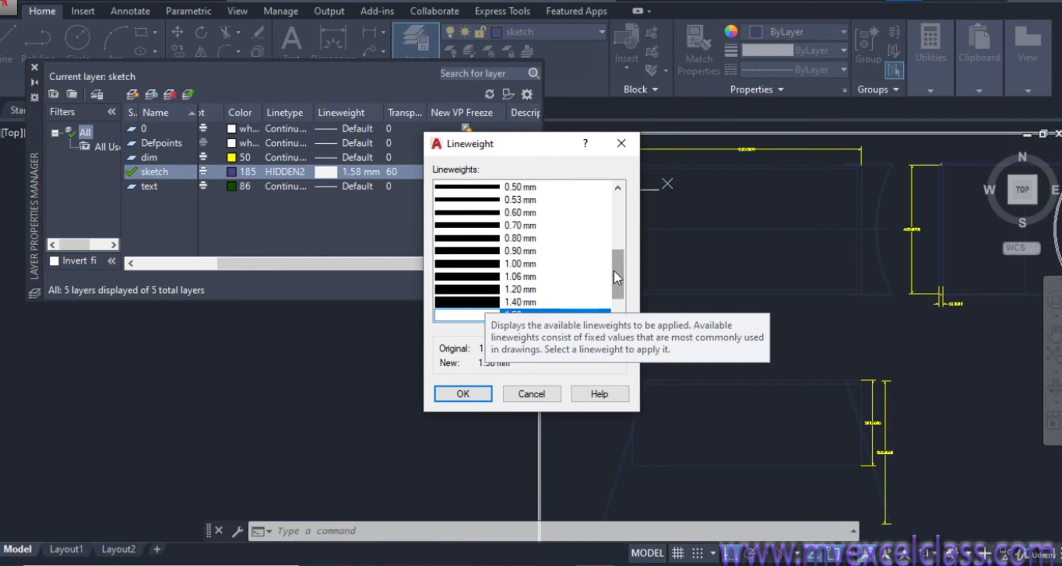
pyautogui.moveTo(614, 271)
pyautogui.mouseDown()
pyautogui.moveTo(618, 248)
pyautogui.moveTo(624, 288)
pyautogui.mouseUp()
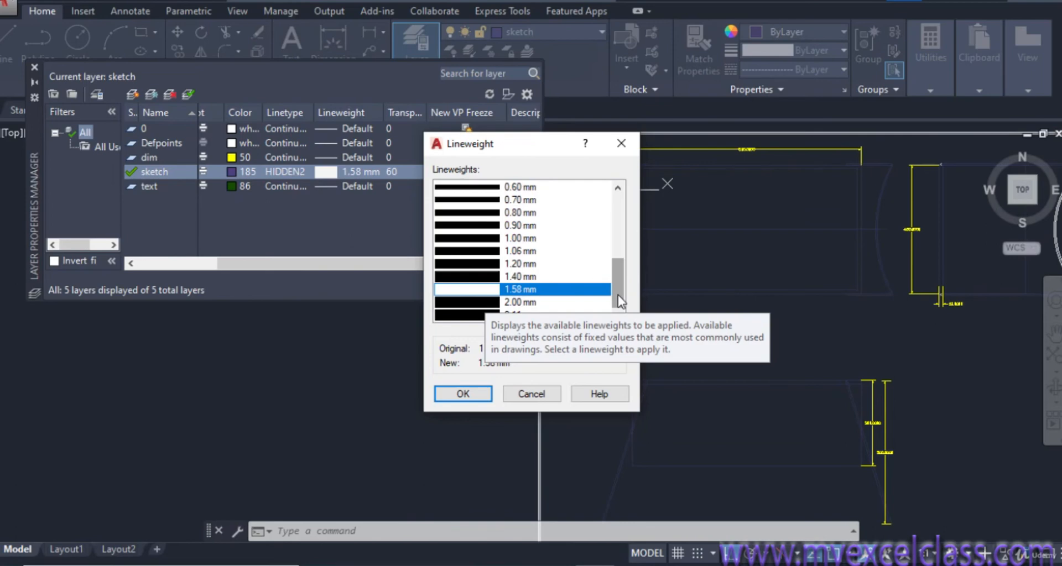
pyautogui.click(468, 395)
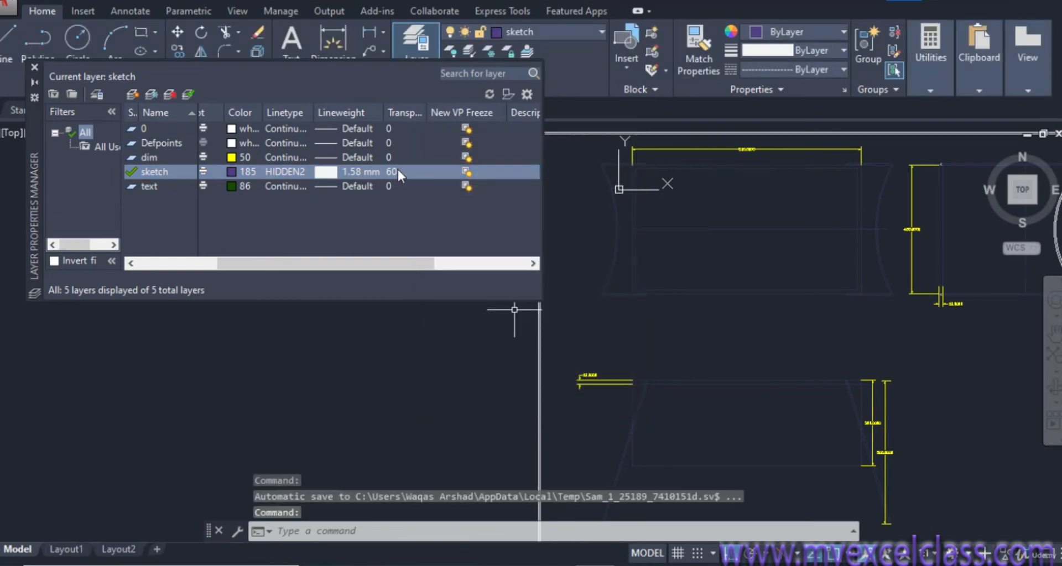
# - Make the dim layer current and freeze it in new viewports
pyautogui.click(466, 173)
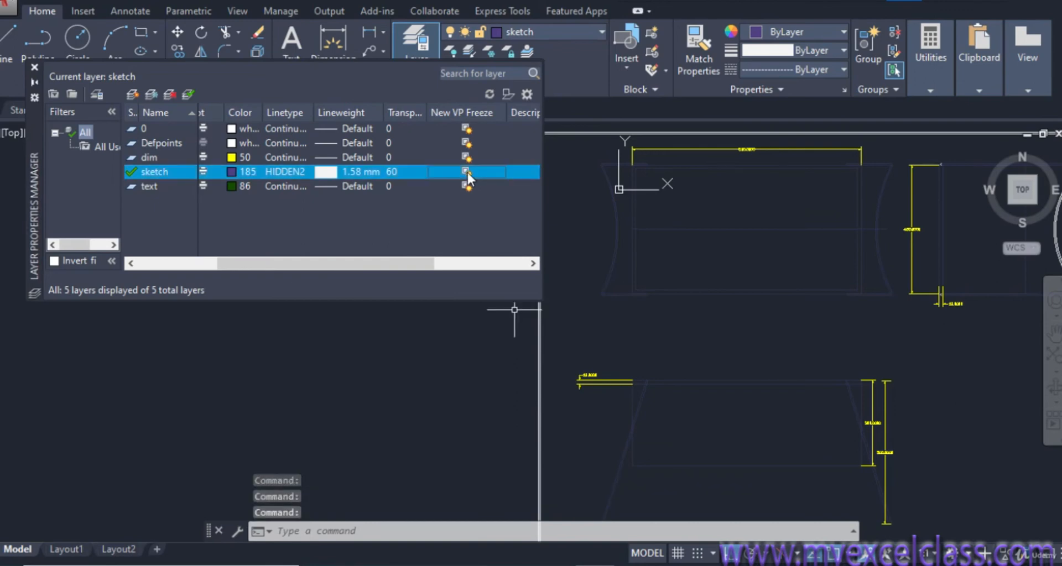
pyautogui.click(145, 157)
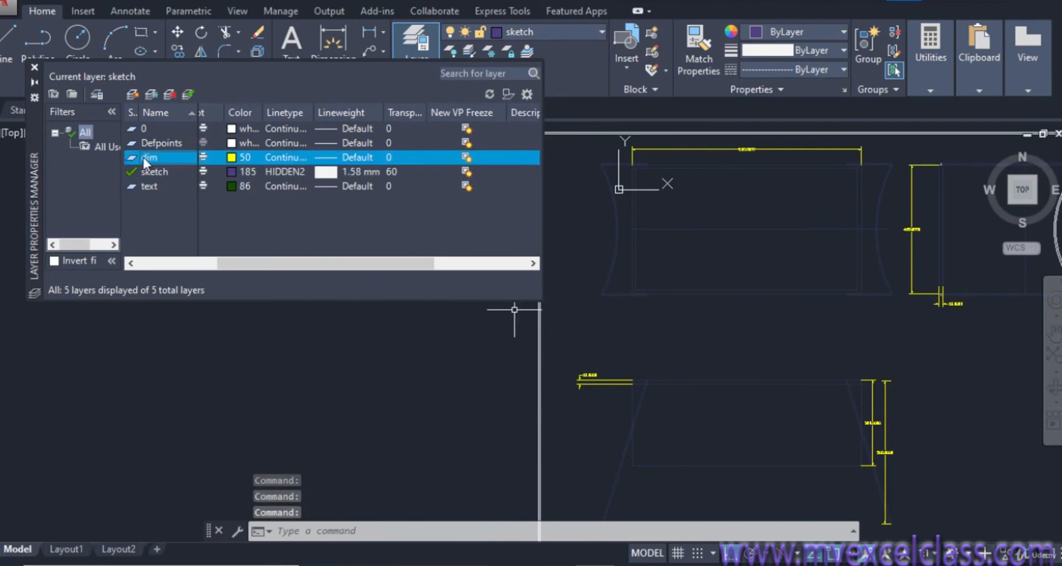
pyautogui.click(187, 94)
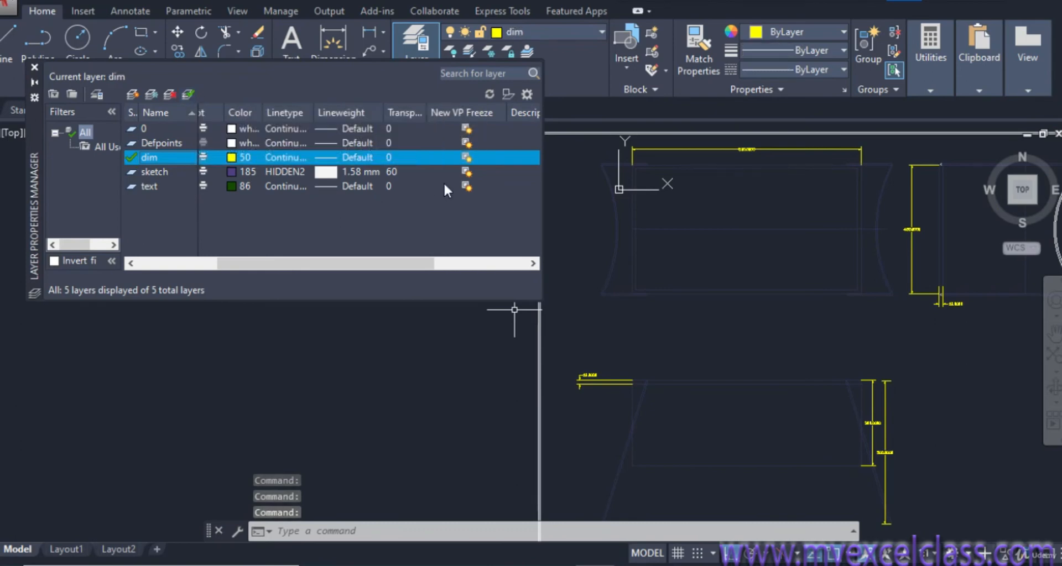
pyautogui.click(467, 158)
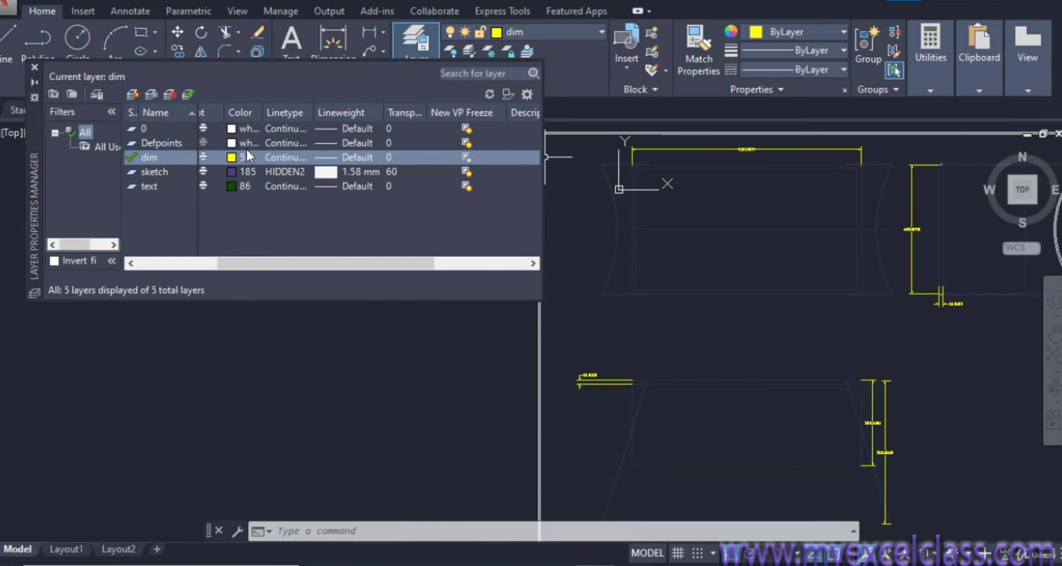
# - Switch the dim layer's New VP Freeze setting off and back on
pyautogui.moveTo(241, 270); pyautogui.dragTo(154, 260)
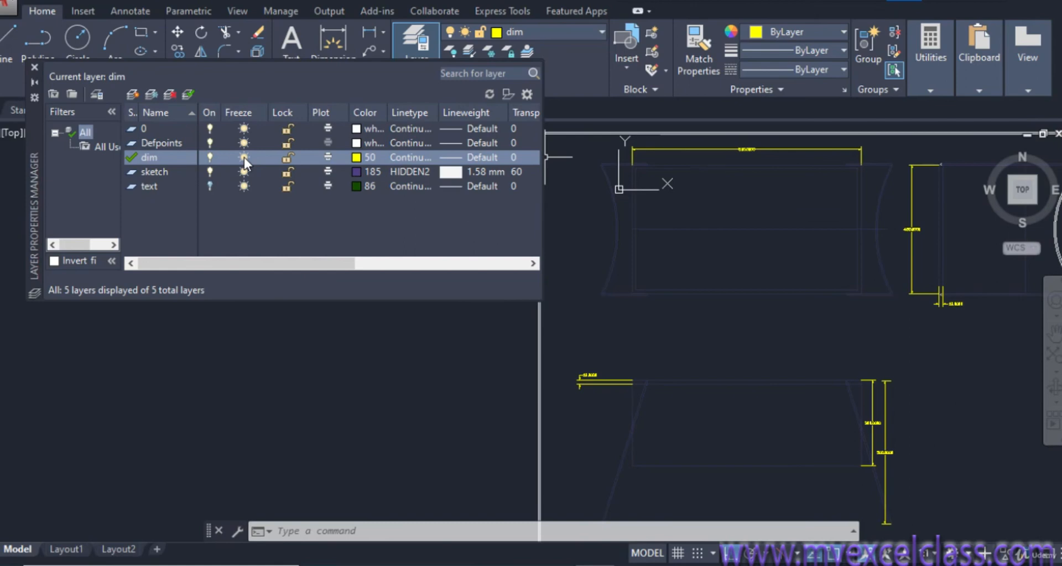
pyautogui.moveTo(293, 266); pyautogui.dragTo(419, 266)
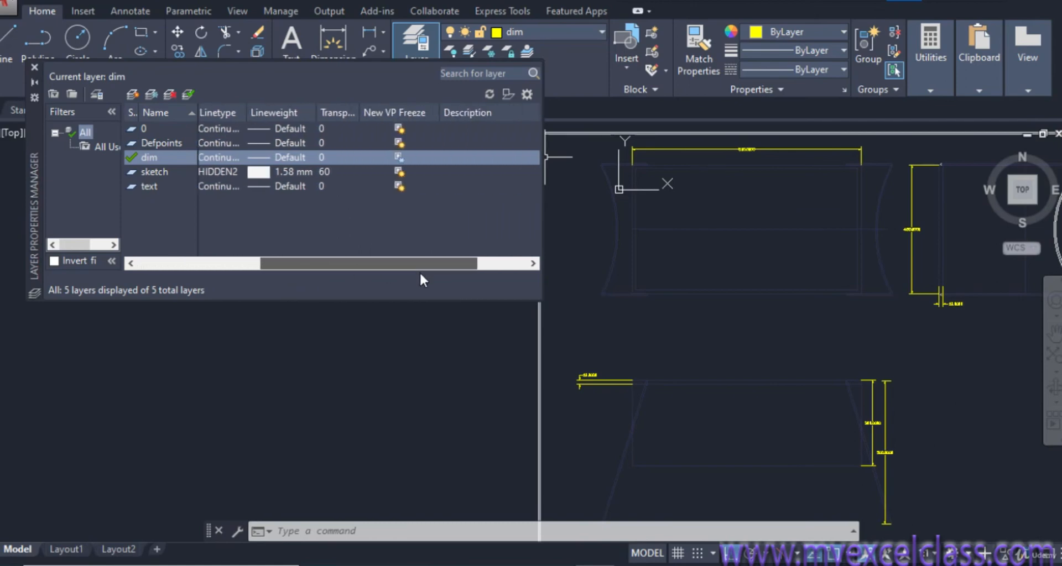
pyautogui.click(391, 159)
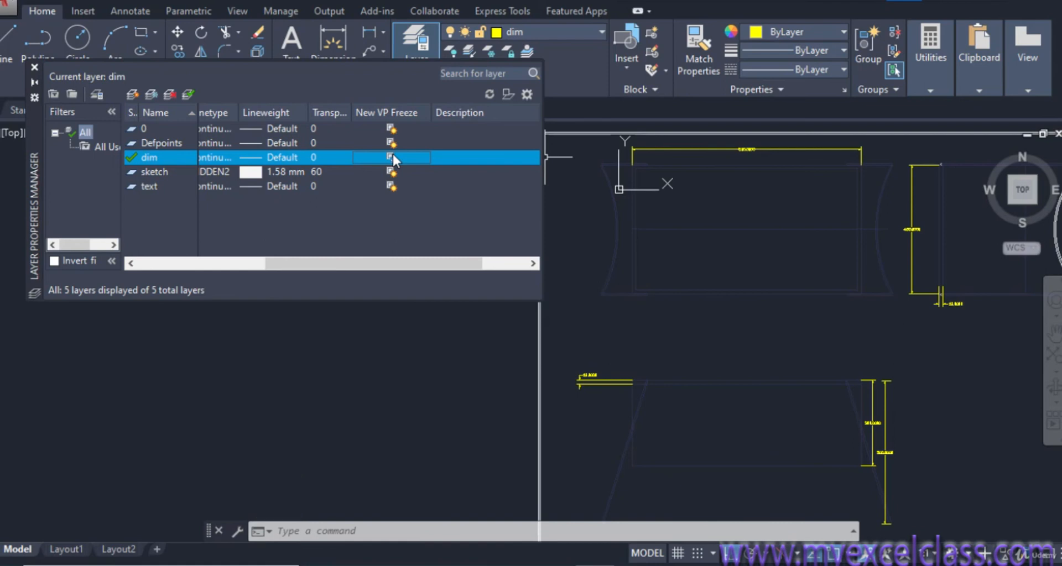
pyautogui.click(392, 157)
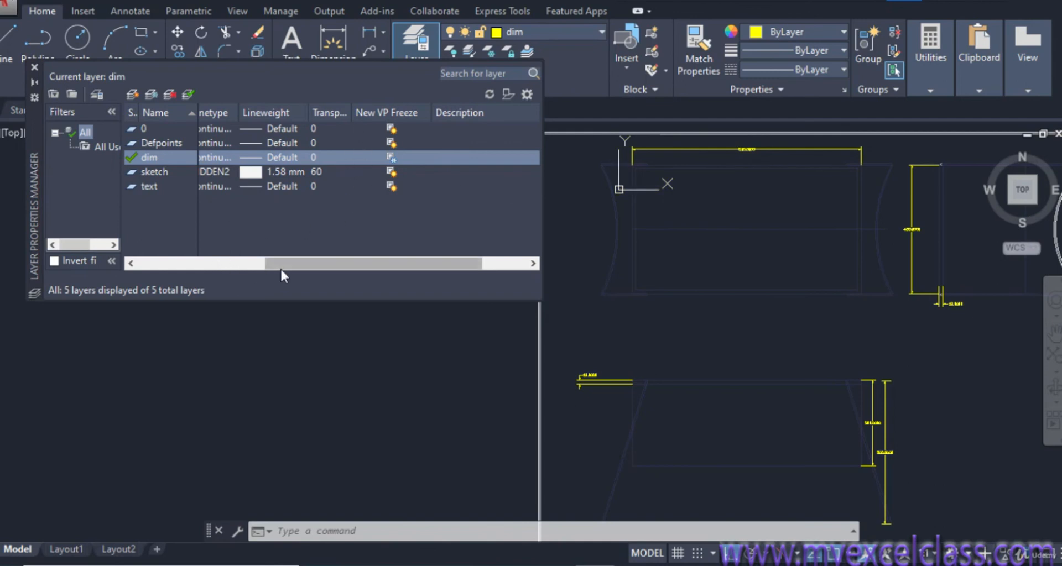
pyautogui.moveTo(279, 263); pyautogui.dragTo(133, 265)
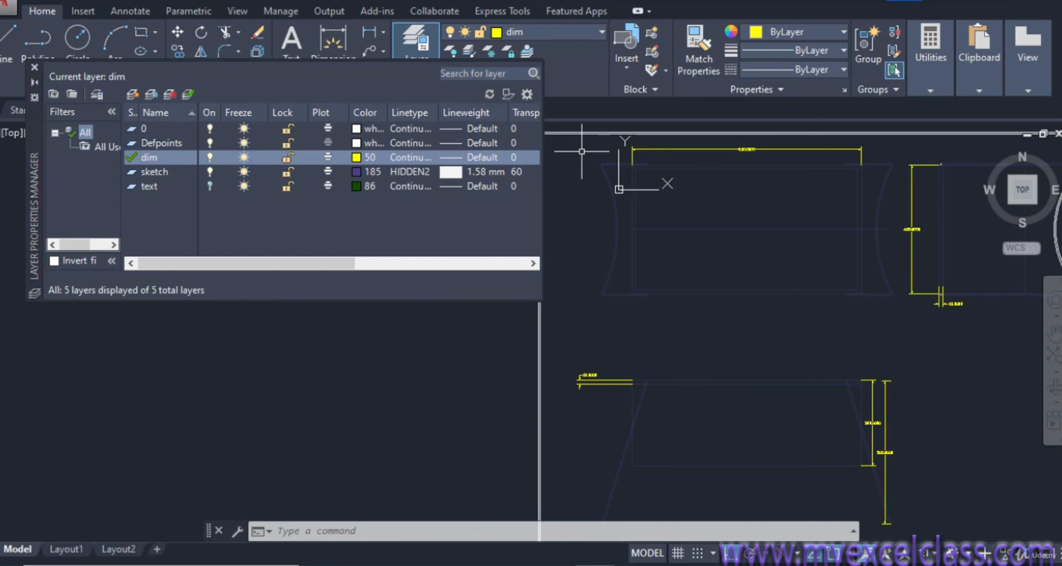
# - Create a regular new layer and another that is frozen in all viewports, and make the second one current
pyautogui.click(135, 93)
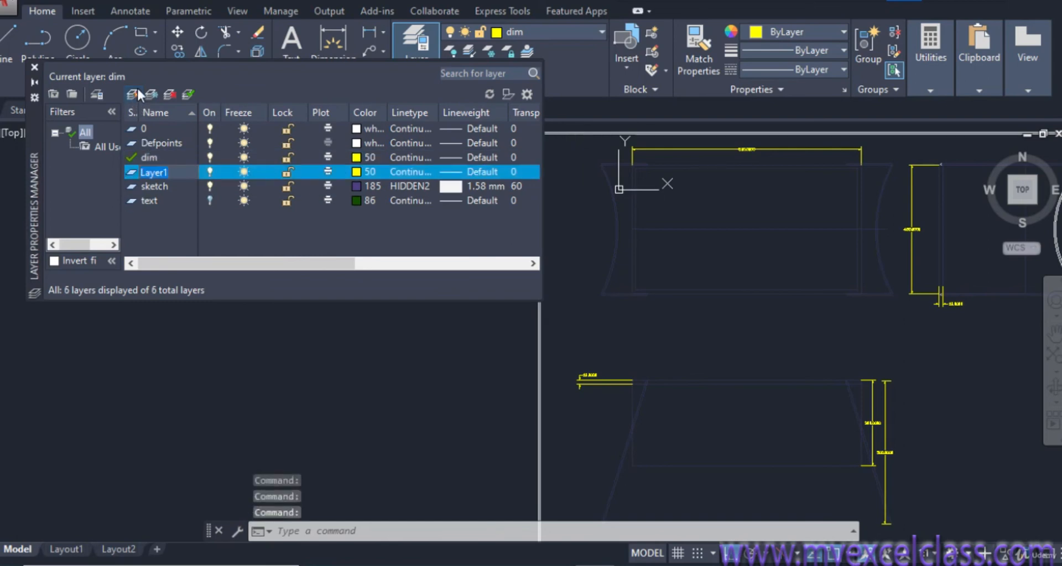
pyautogui.click(151, 96)
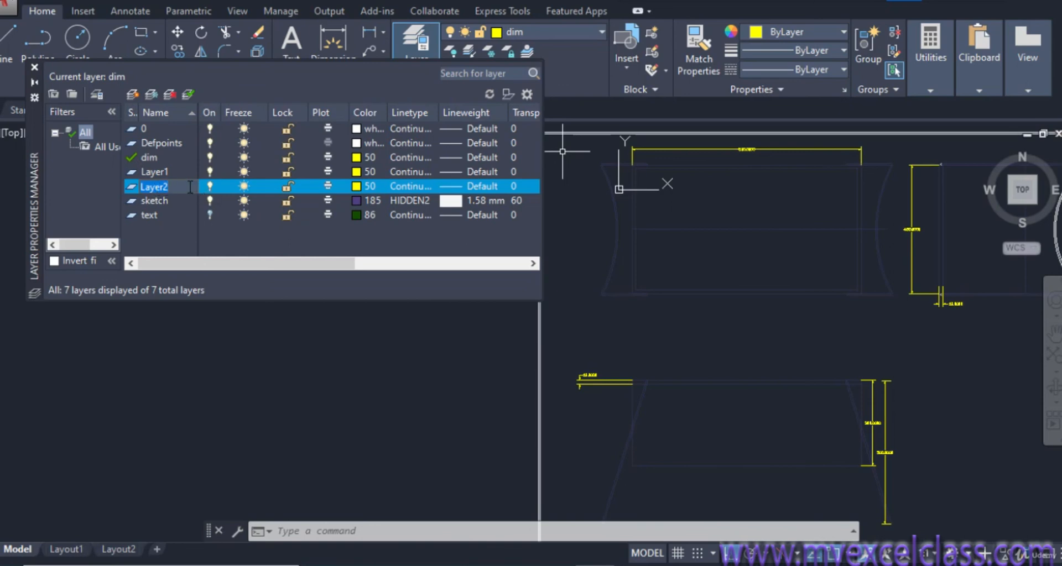
pyautogui.click(133, 186)
pyautogui.click(189, 93)
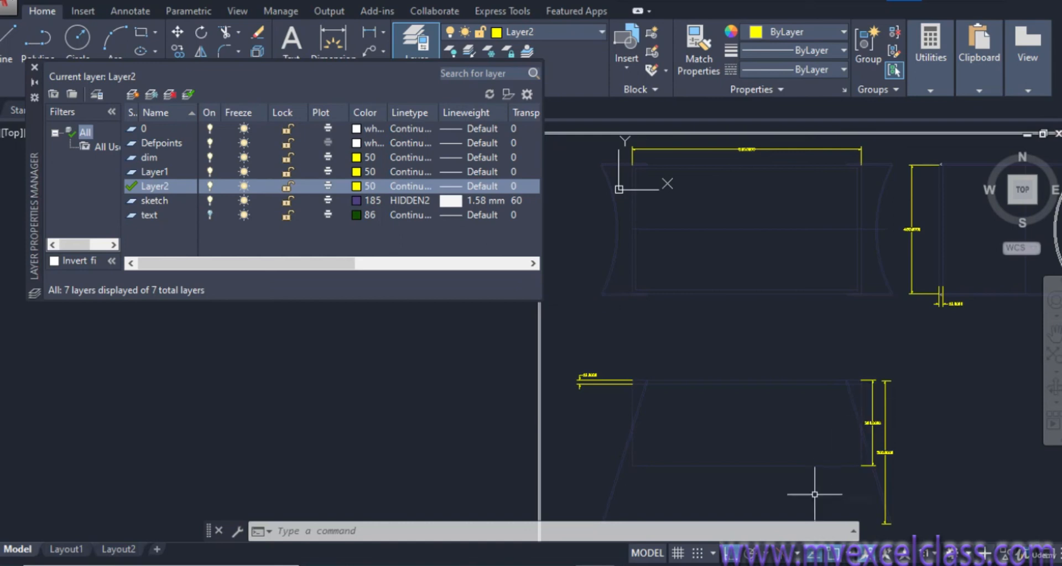
pyautogui.click(796, 565)
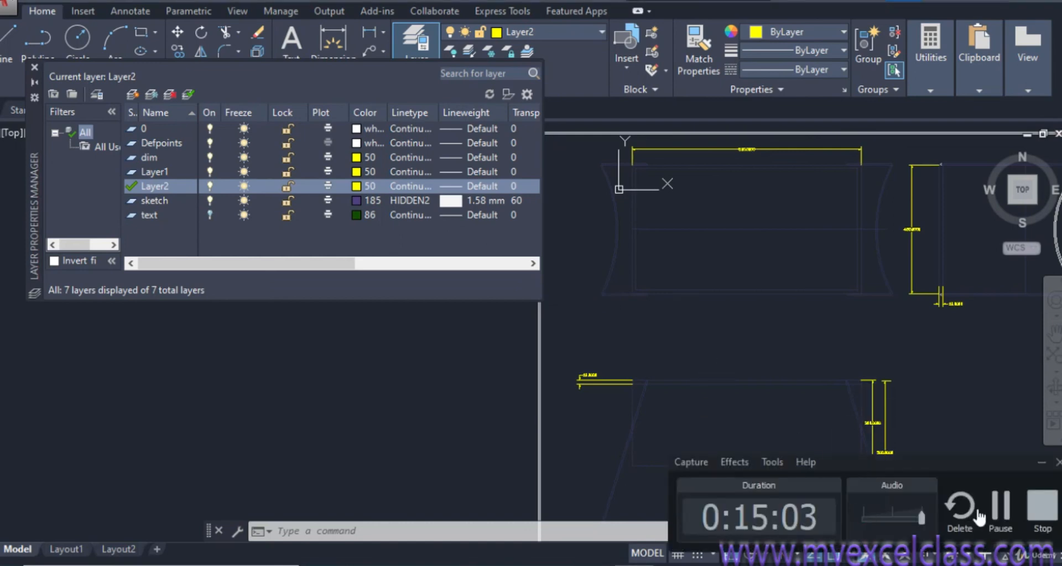
pyautogui.click(1042, 509)
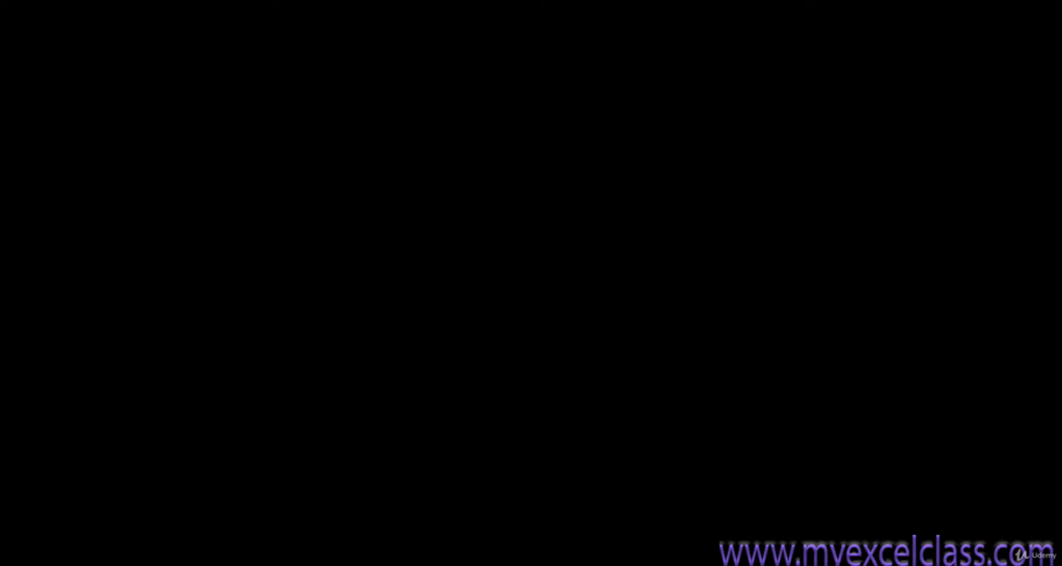